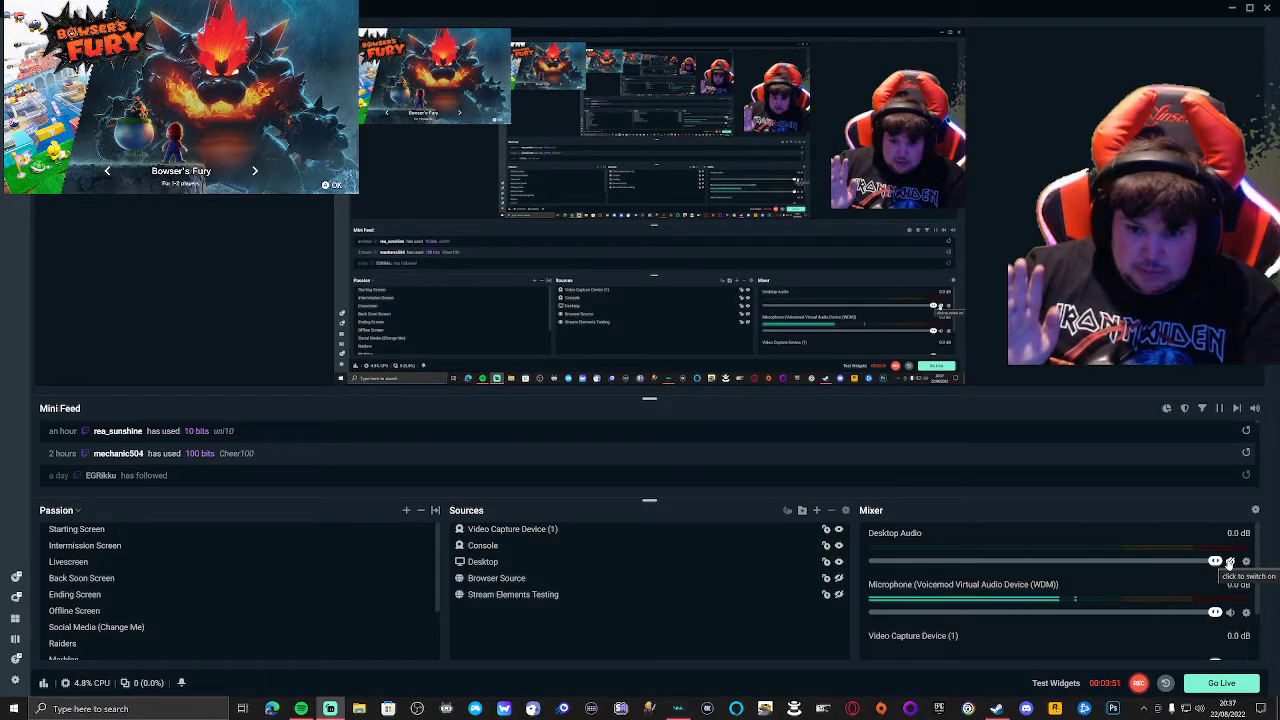
Step: Mute the Desktop Audio source in the Mixer so the console sound isn't doubled
left_click(1230, 562)
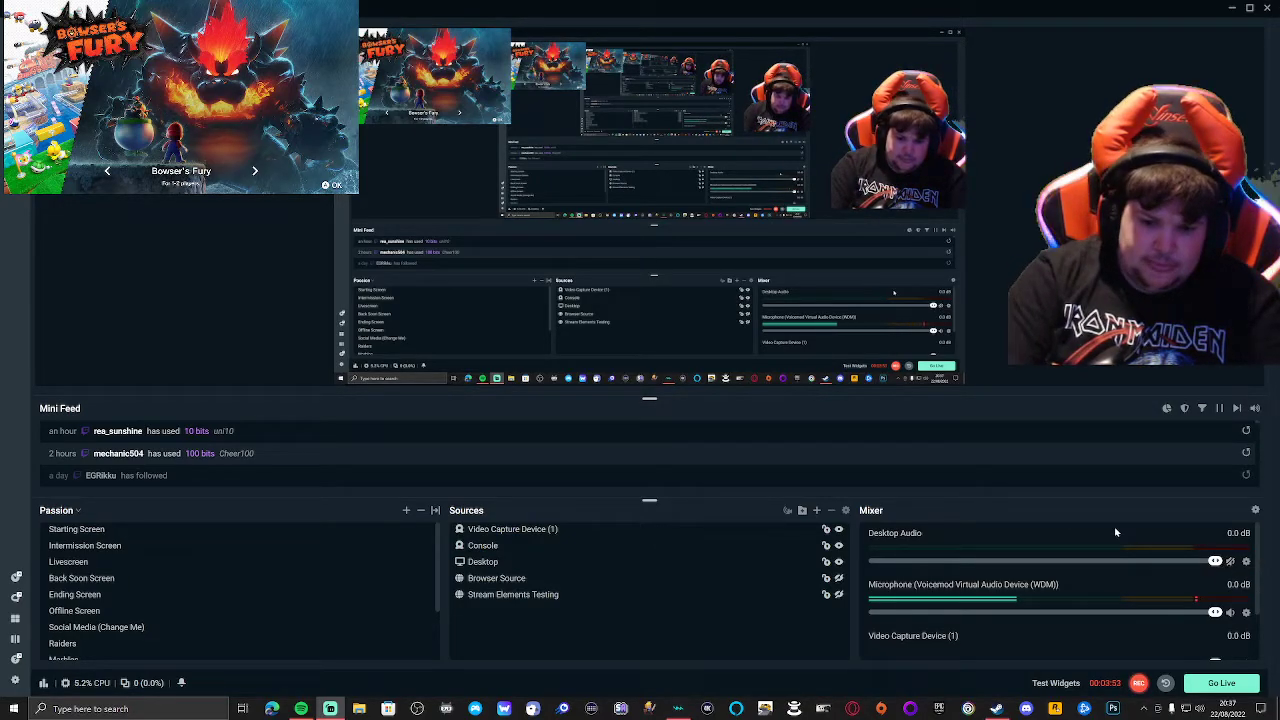
Step: Open Advanced Audio Settings from the Mixer gear and look over the Global Settings options
left_click(1255, 511)
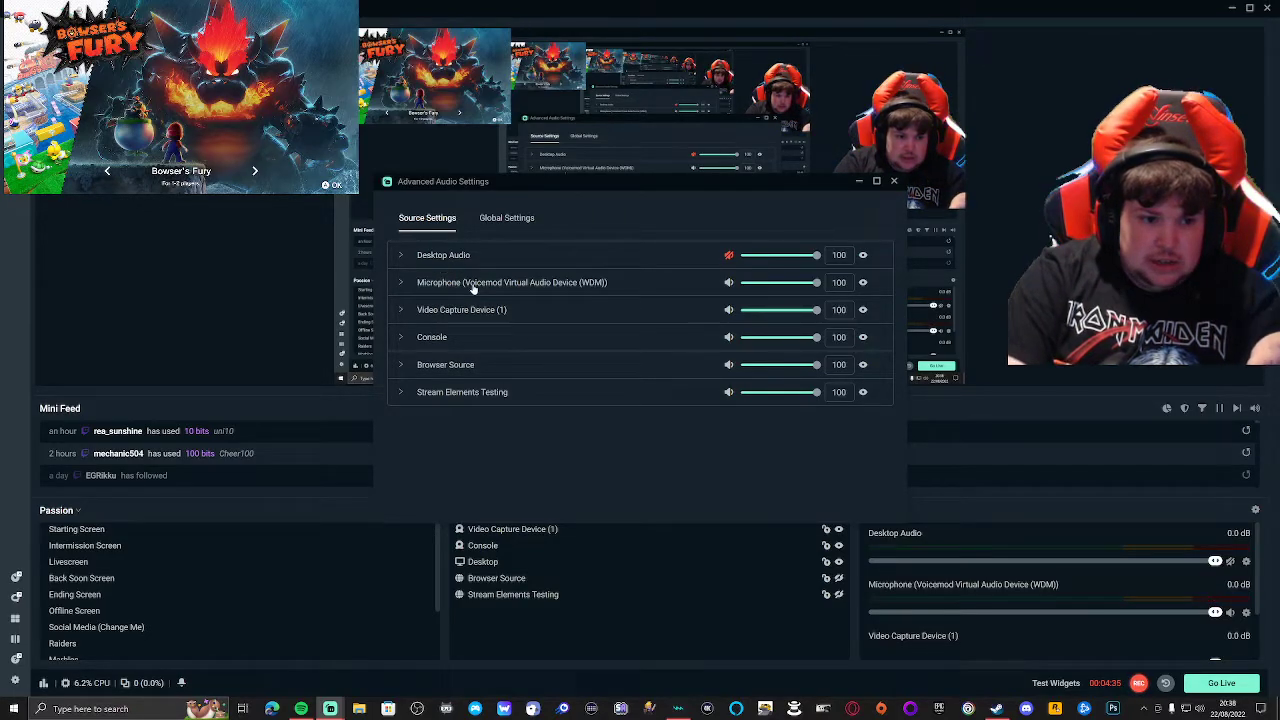
left_click(507, 218)
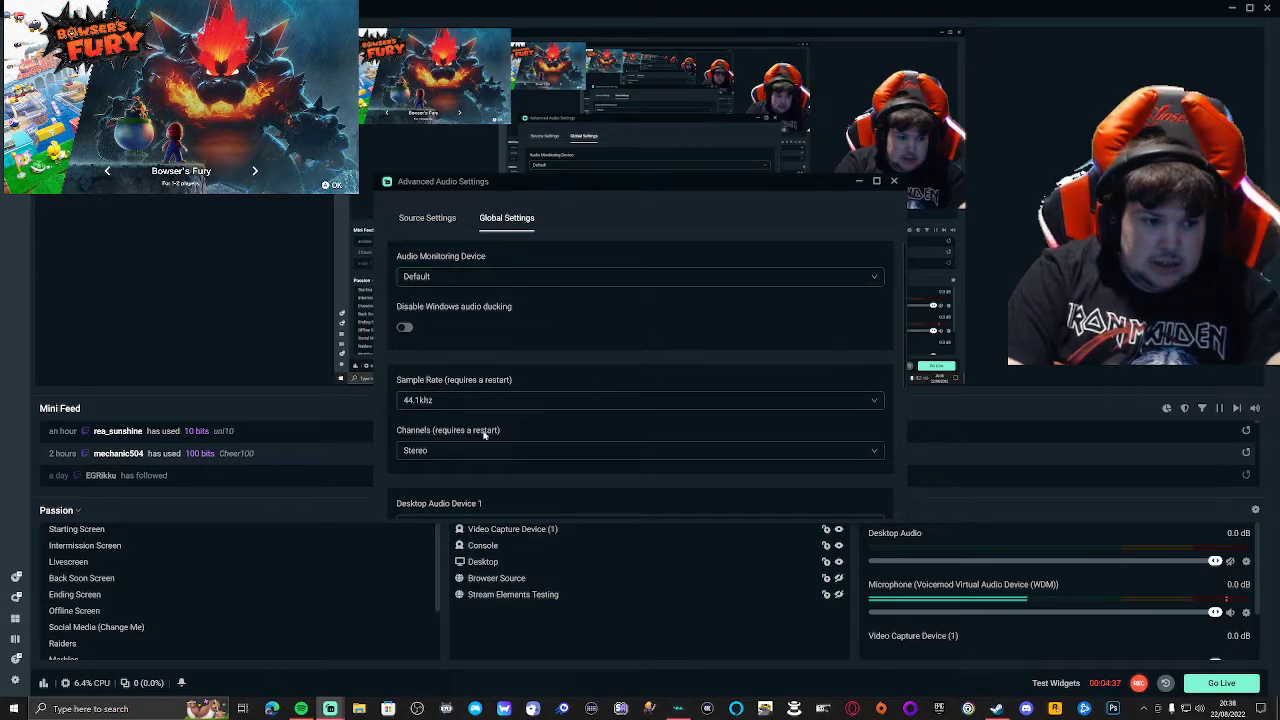
scroll(584, 336, "down", 3)
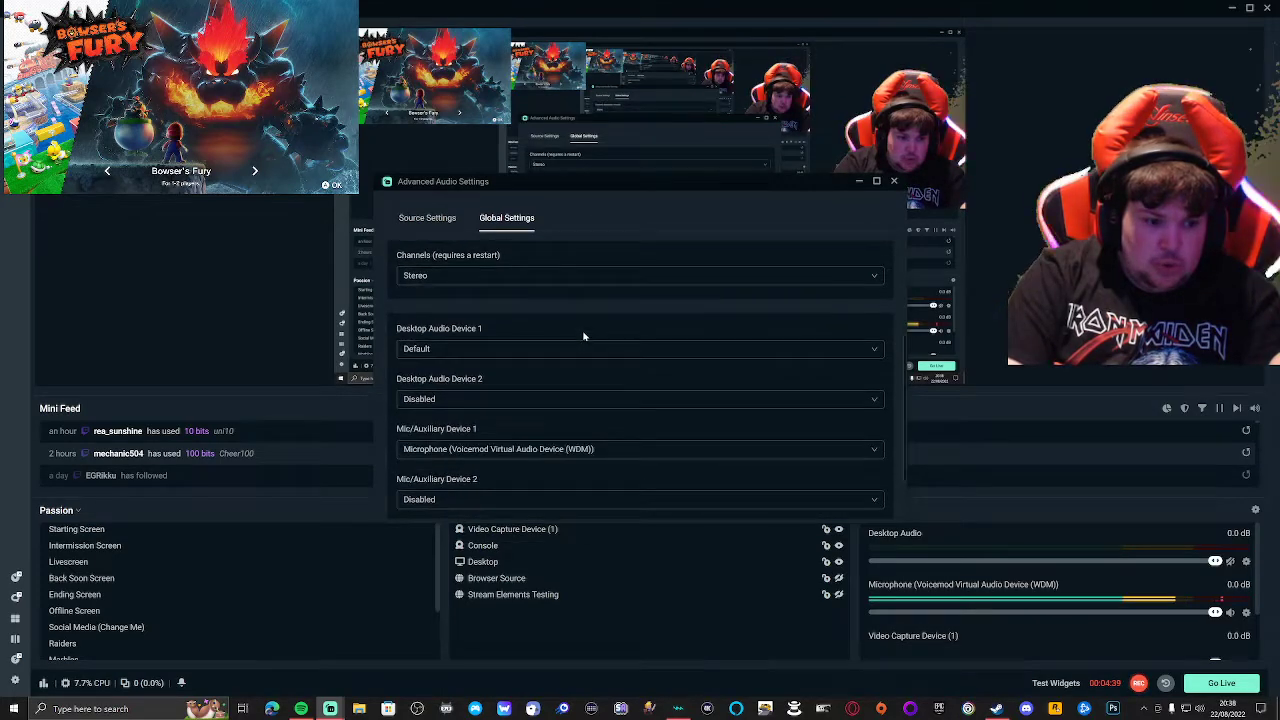
scroll(584, 336, "down", 1)
scroll(580, 345, "up", 2)
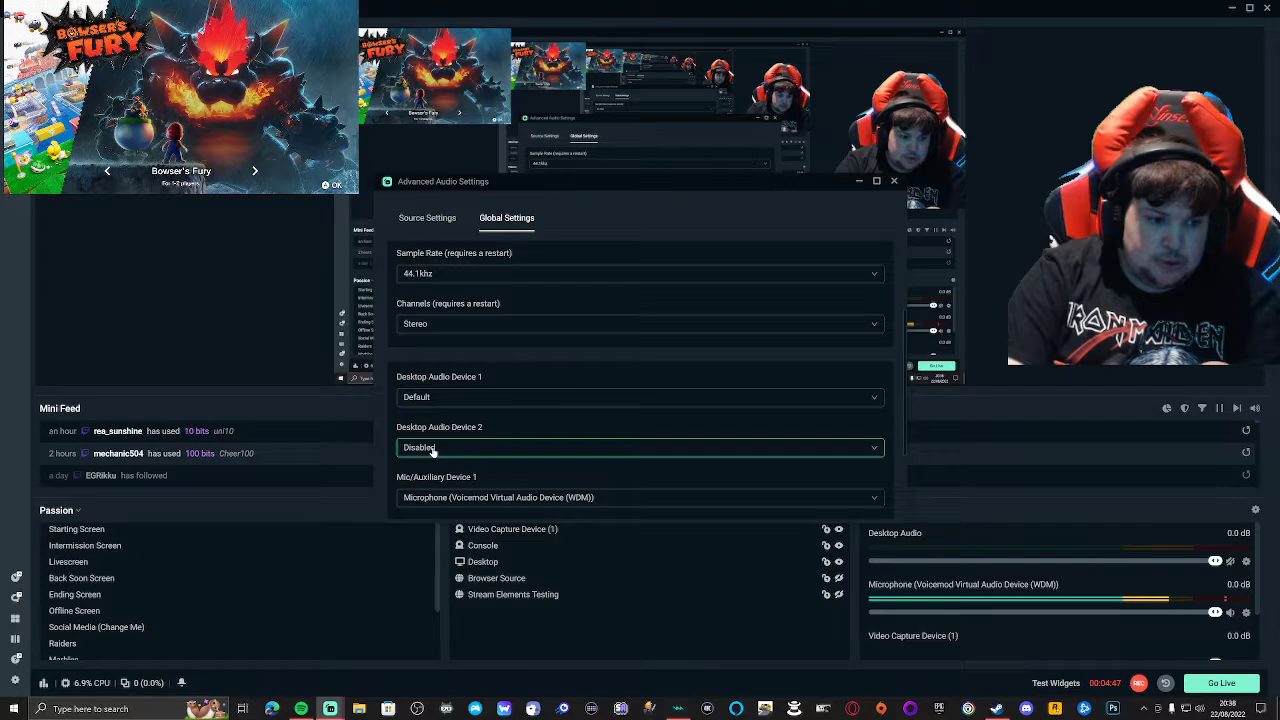
scroll(433, 449, "down", 1)
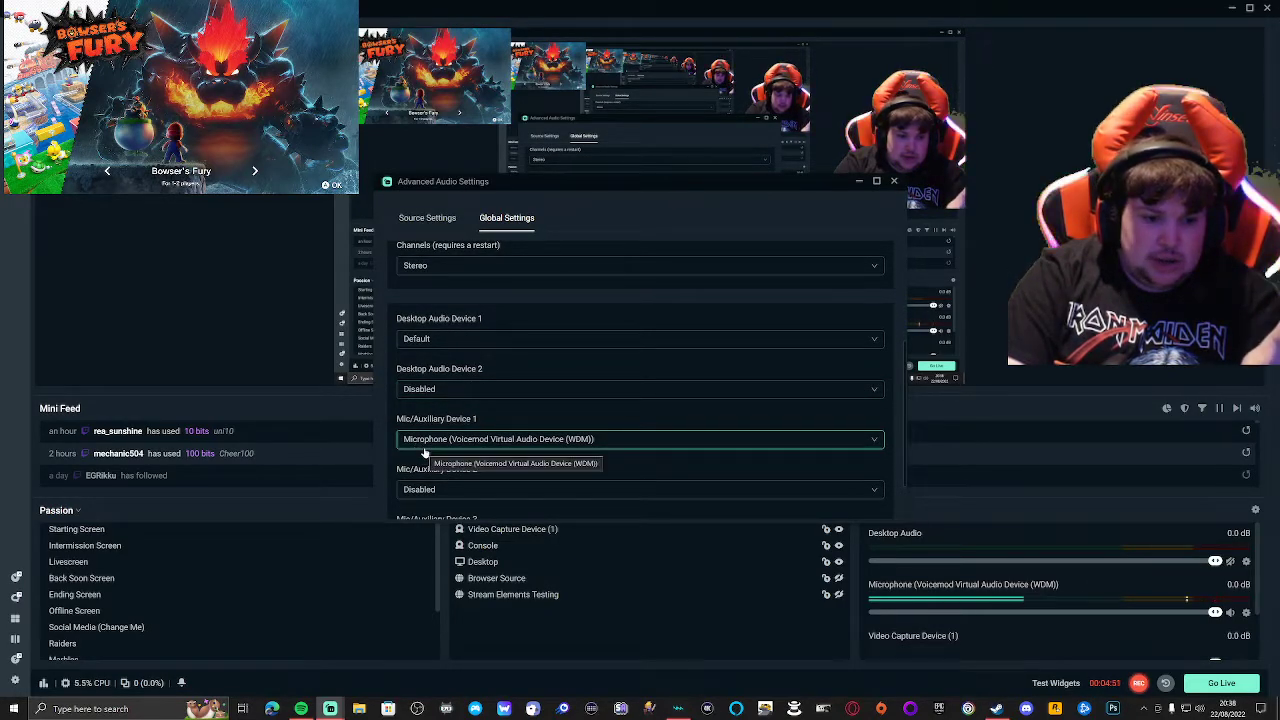
scroll(425, 453, "down", 1)
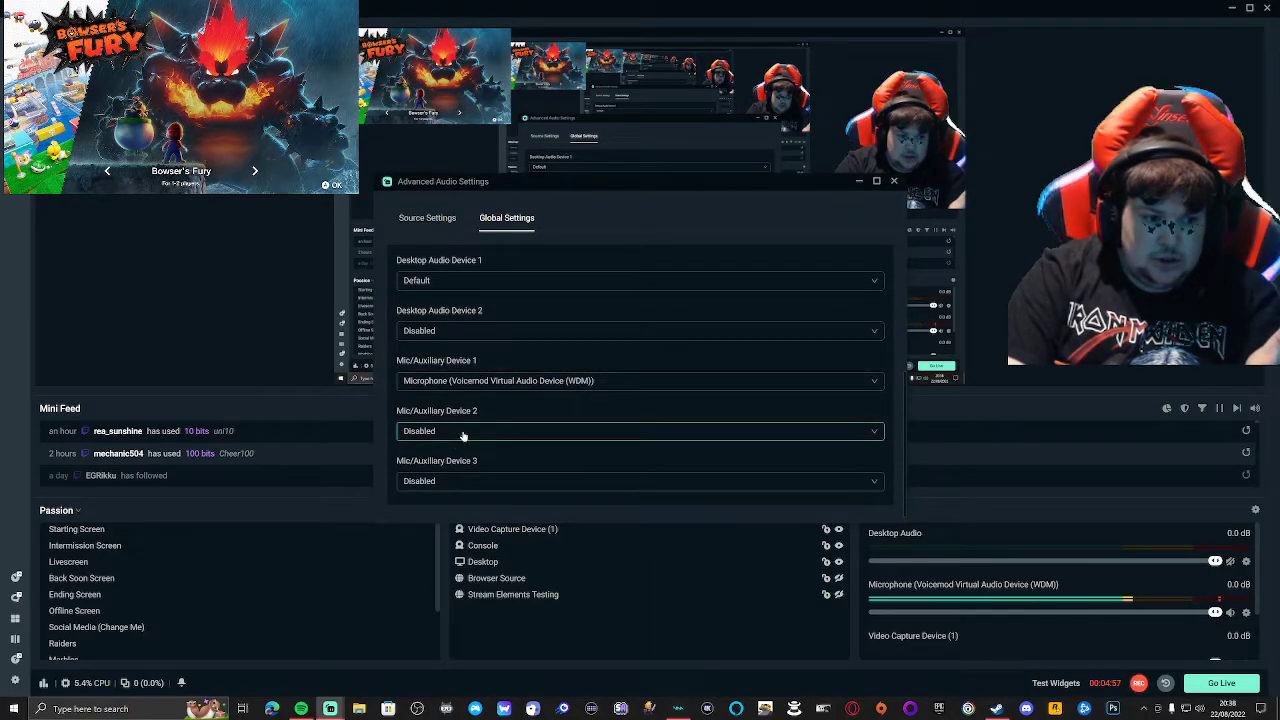
scroll(470, 430, "up", 2)
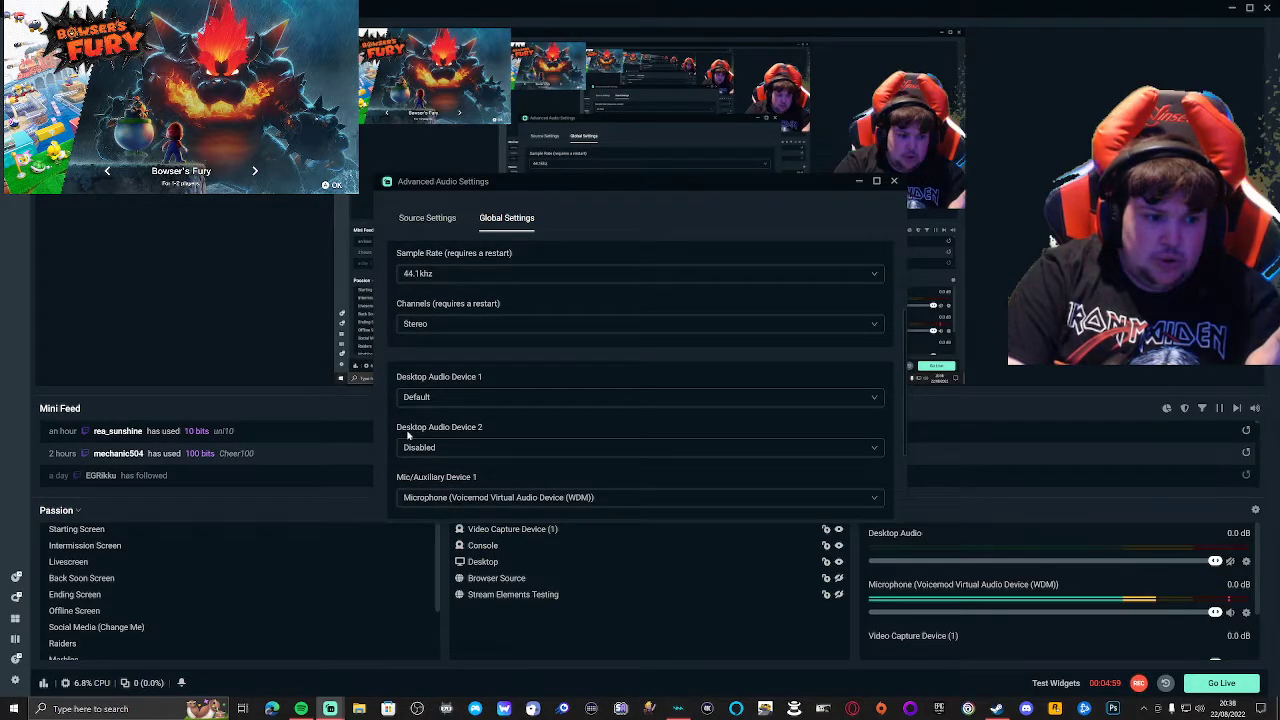
scroll(443, 451, "up", 2)
scroll(448, 454, "down", 1)
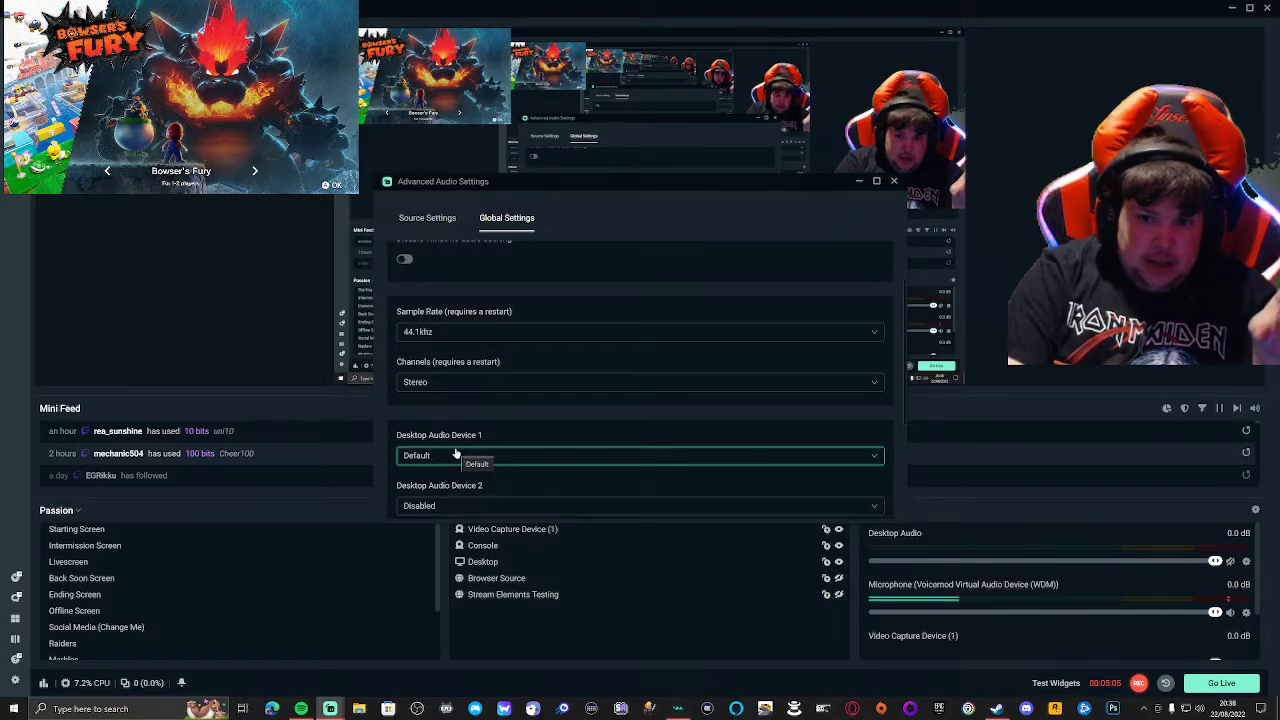
scroll(455, 455, "down", 1)
scroll(456, 452, "down", 2)
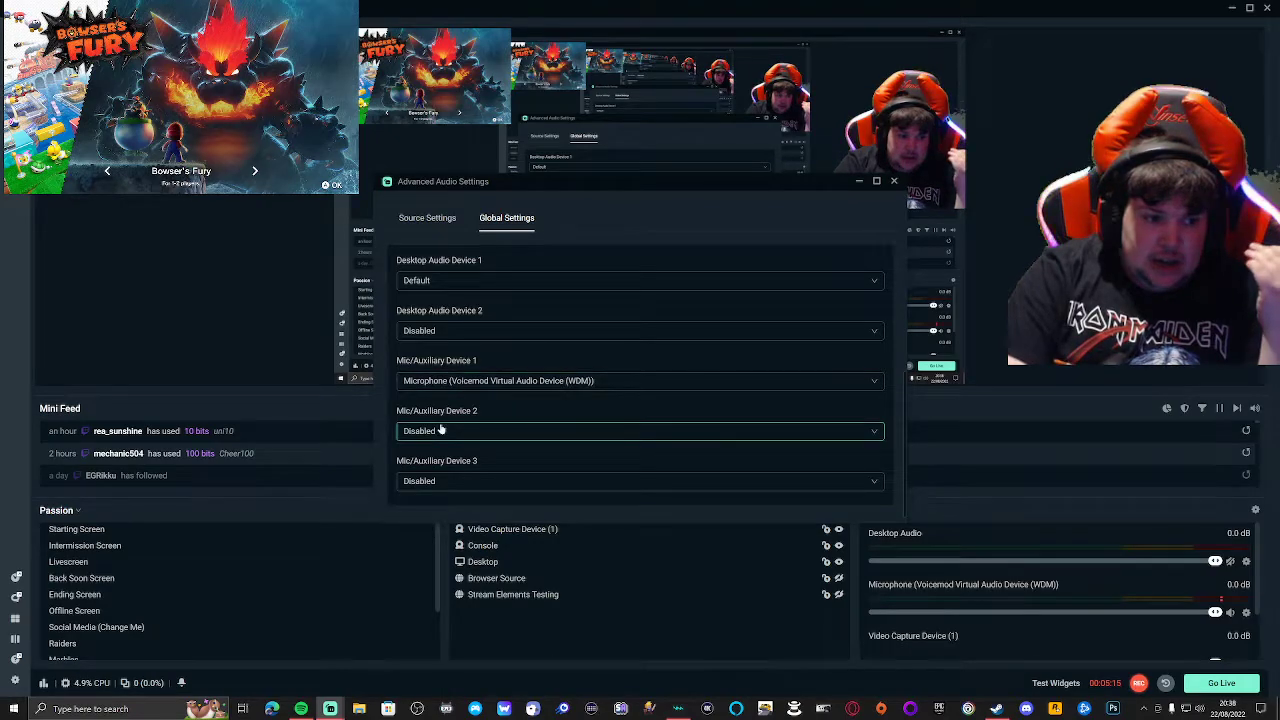
scroll(440, 425, "up", 1)
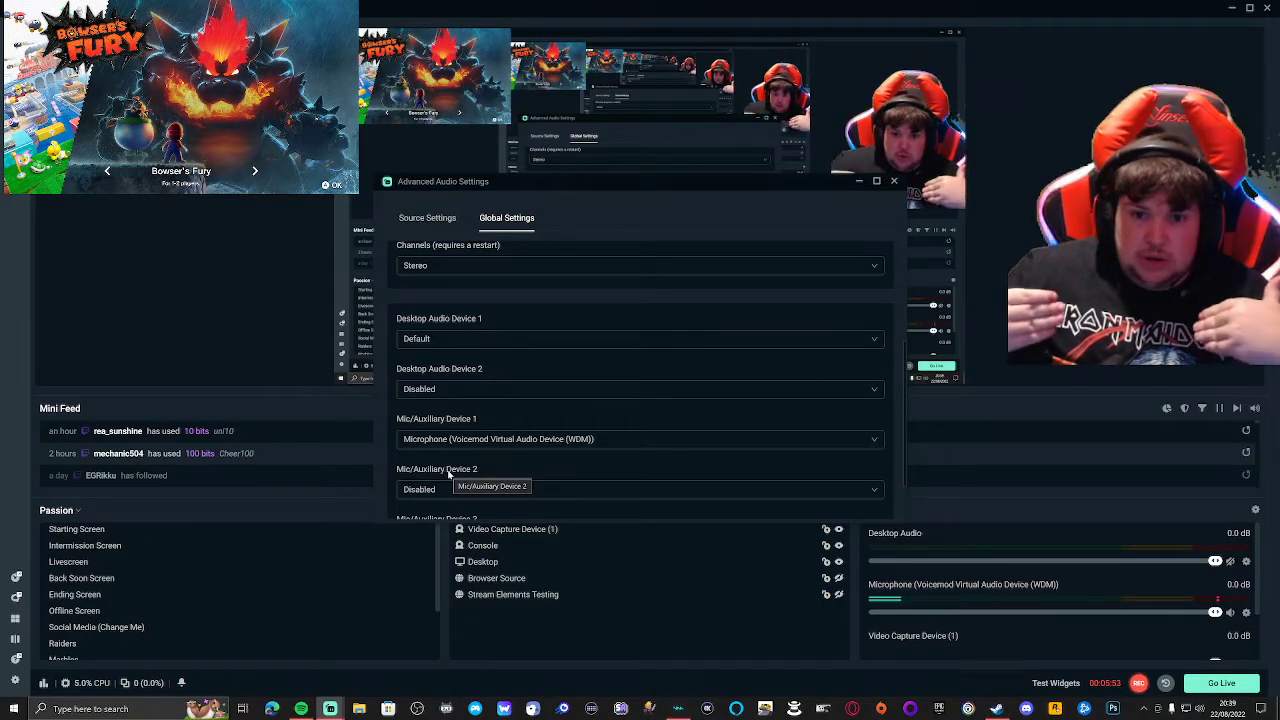
Step: Return to the top of Global Settings and open the Sample Rate list showing 44.1khz and 48khz
scroll(448, 476, "down", 1)
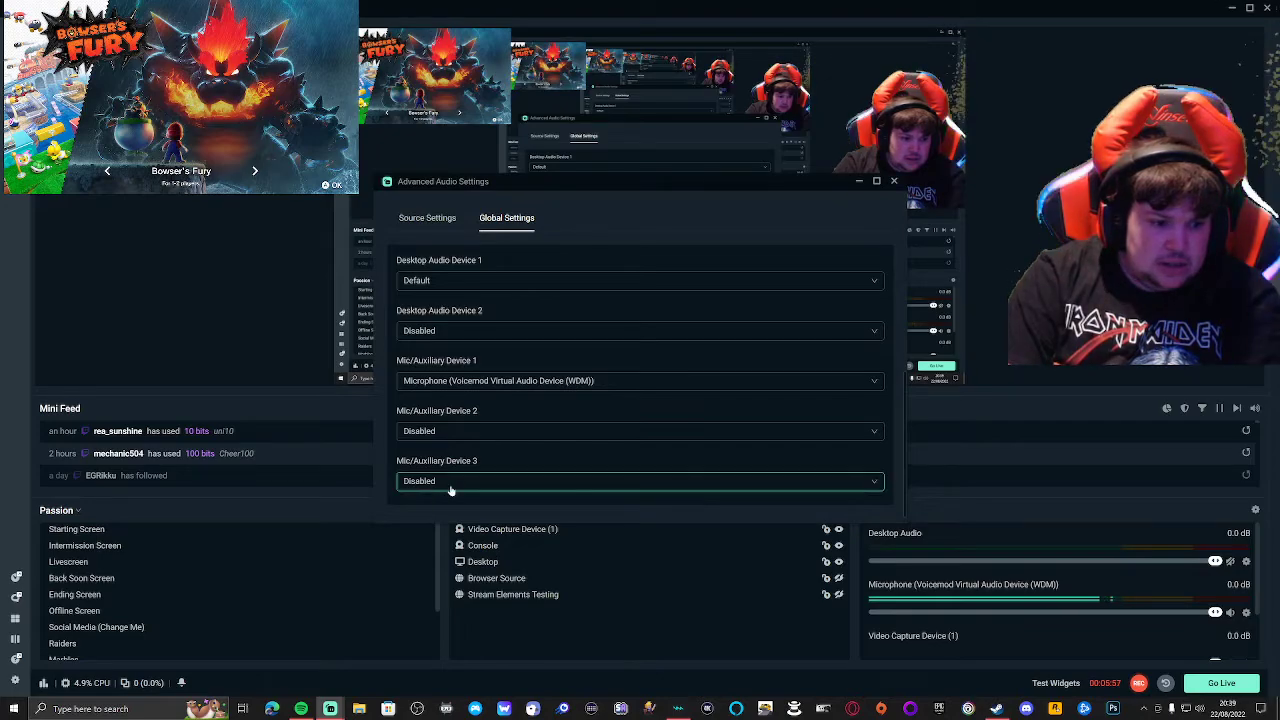
scroll(452, 482, "up", 2)
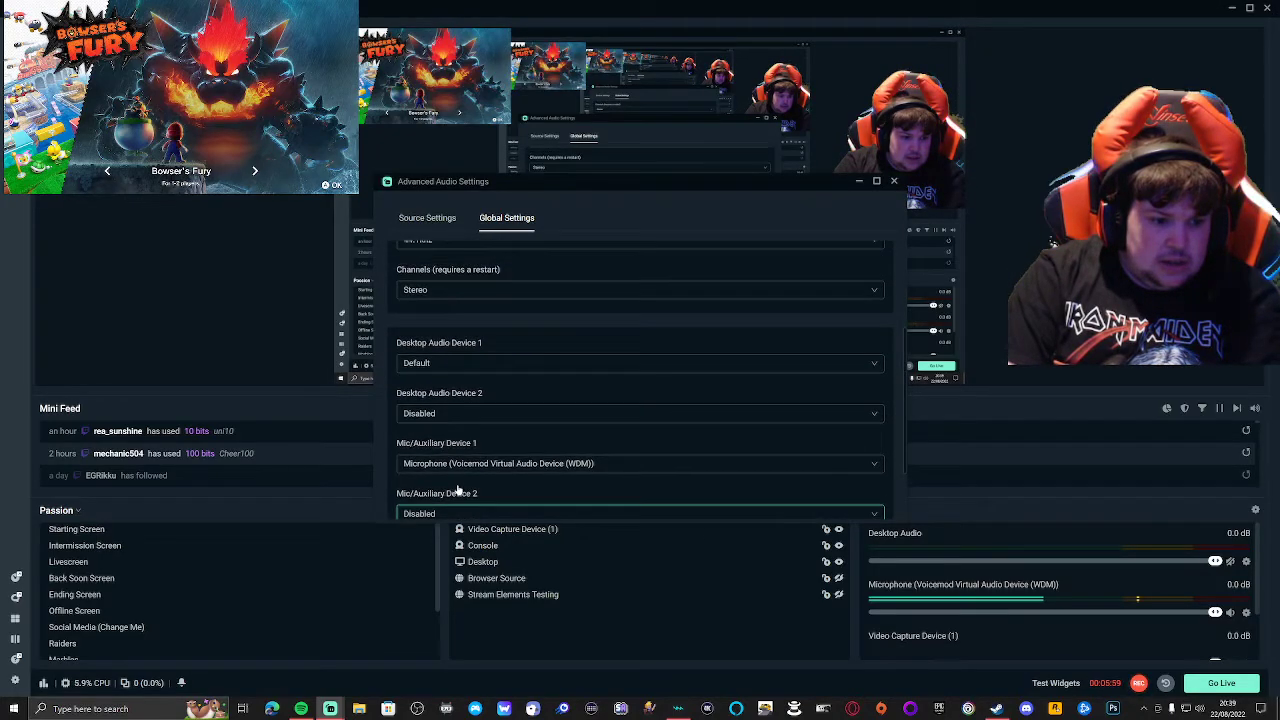
scroll(457, 484, "up", 2)
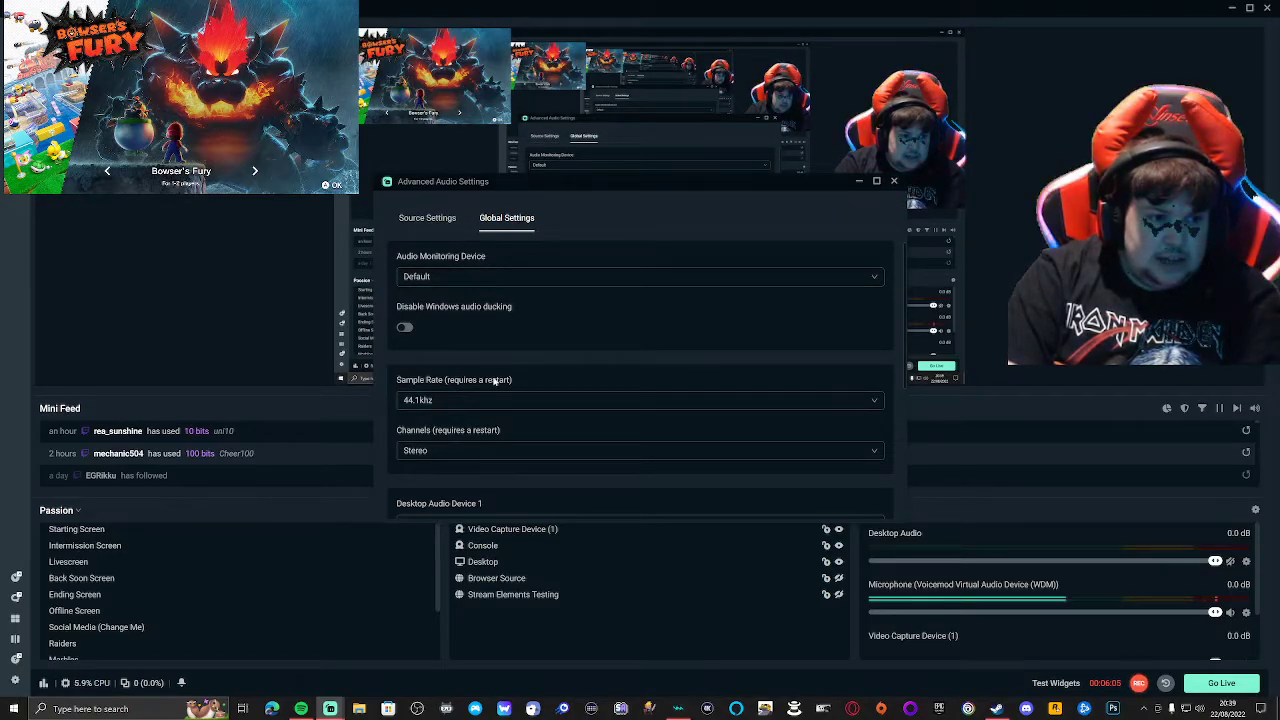
scroll(457, 390, "down", 1)
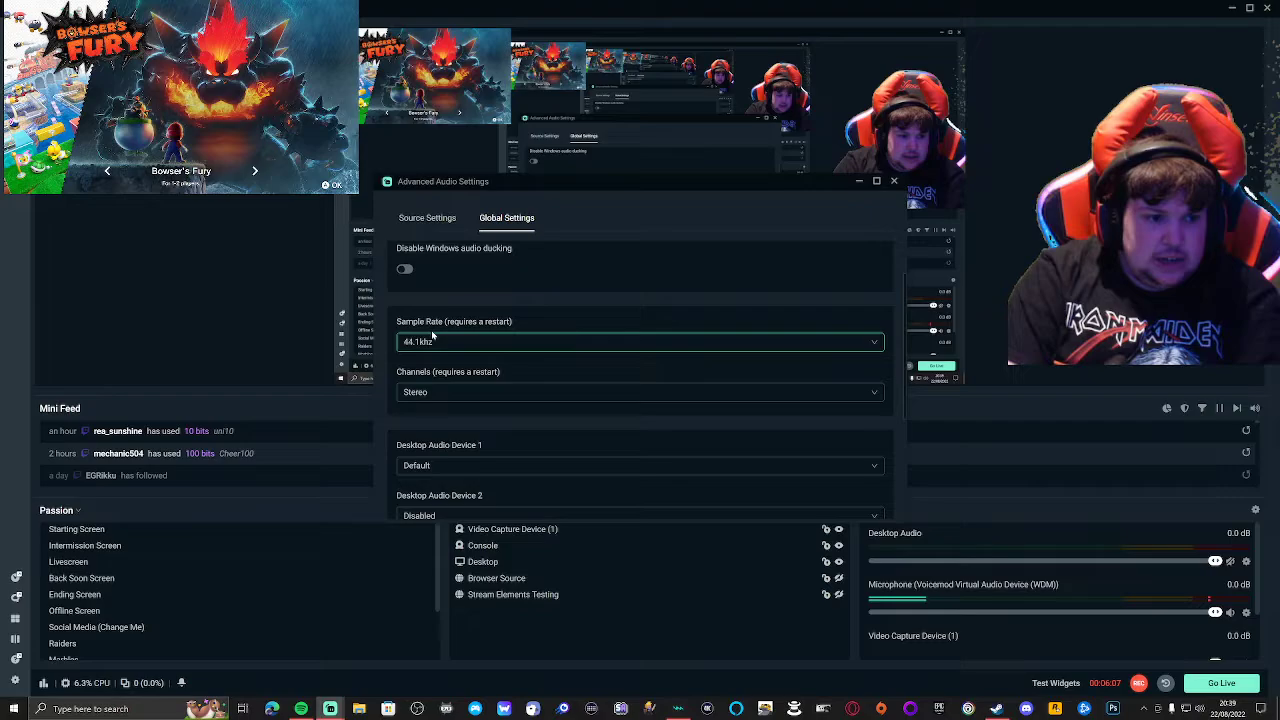
scroll(487, 450, "up", 1)
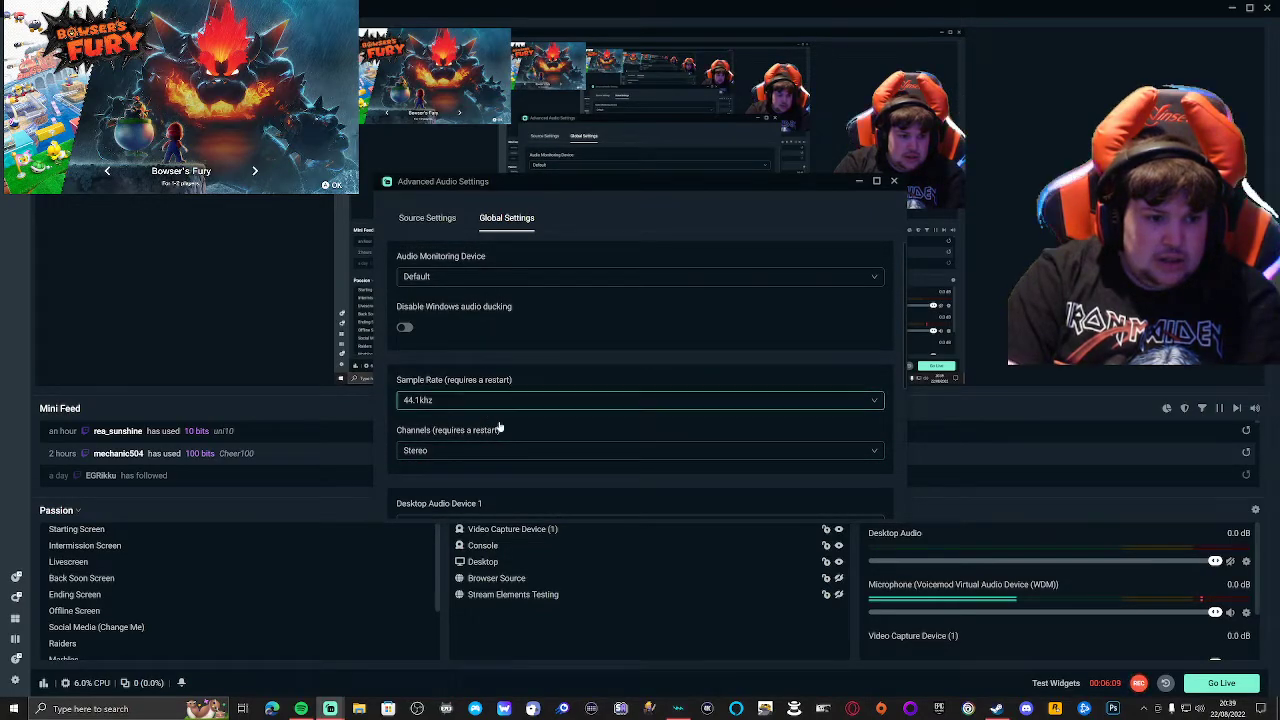
scroll(500, 440, "down", 2)
scroll(499, 435, "up", 2)
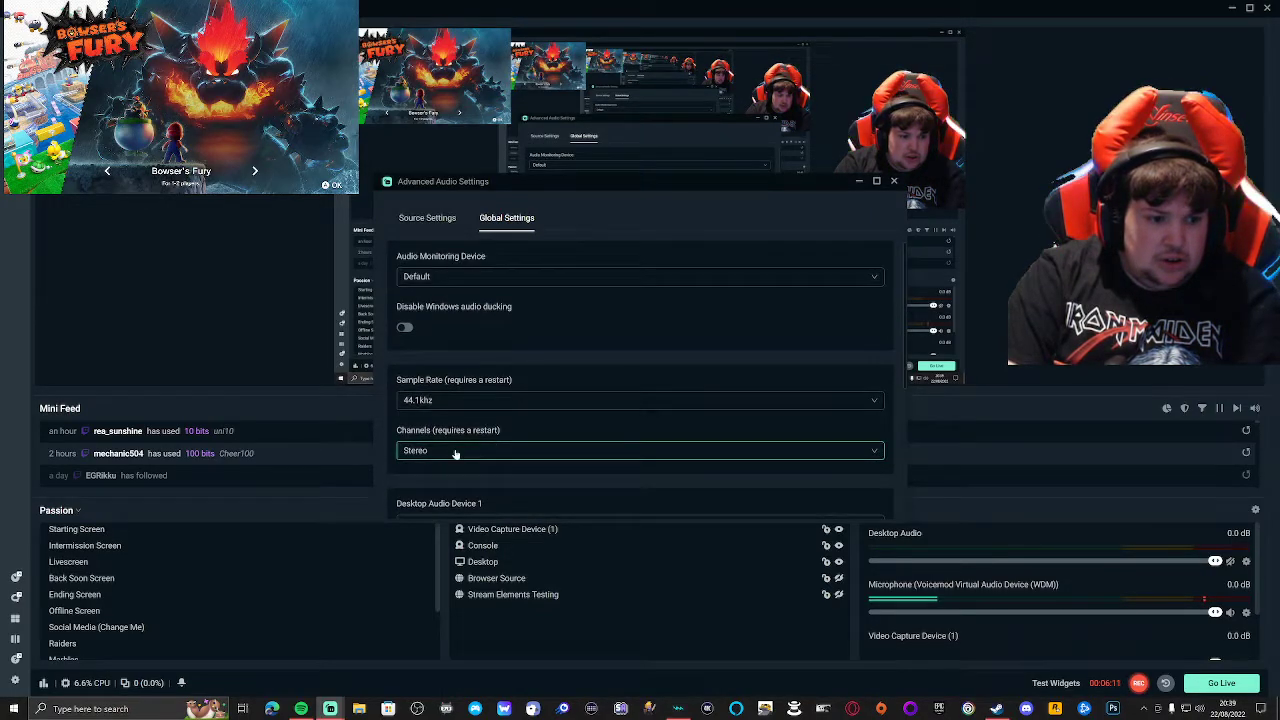
scroll(452, 445, "down", 1)
scroll(448, 443, "down", 1)
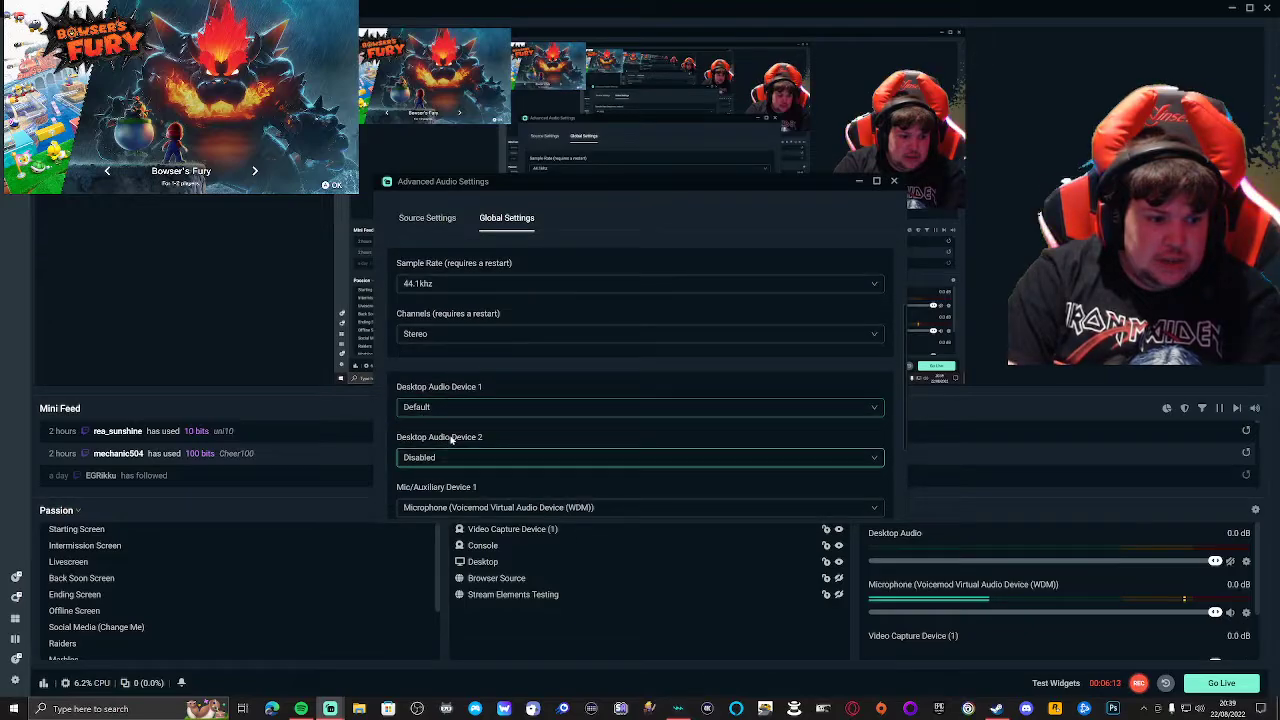
scroll(460, 446, "up", 2)
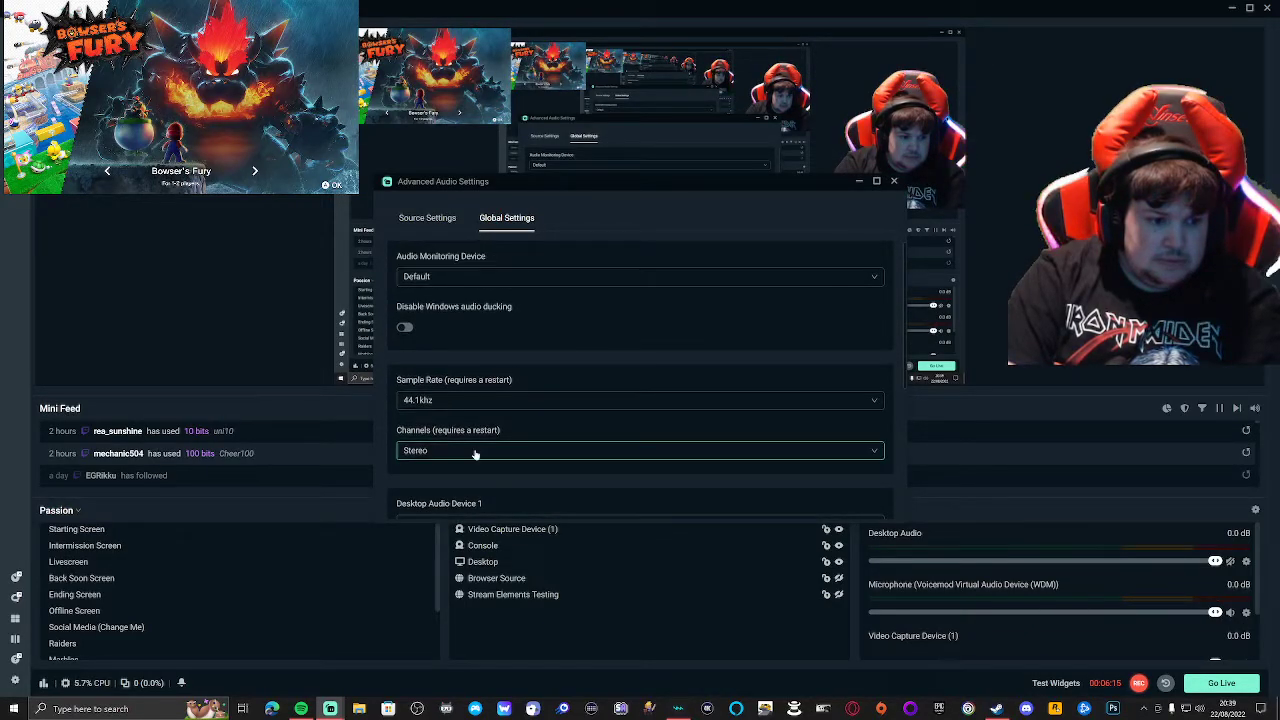
left_click(452, 402)
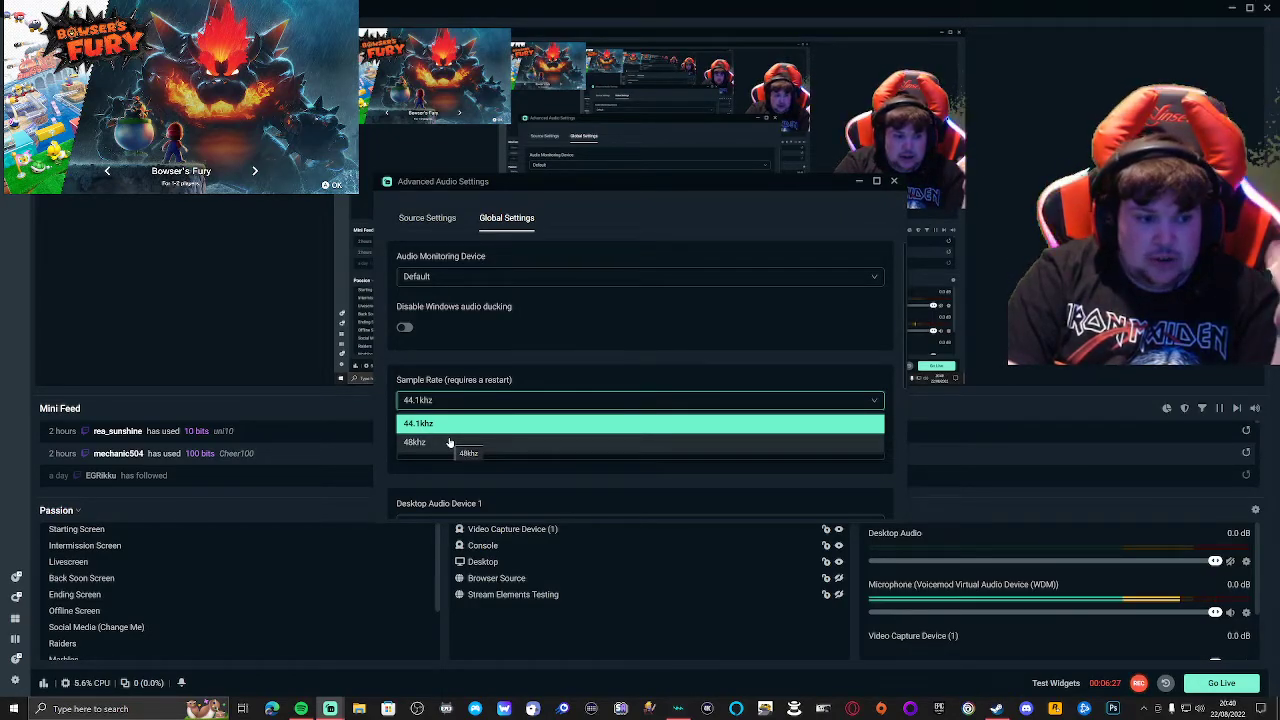
Step: Set the global Sample Rate to 48khz, leaving channels on Stereo
left_click(449, 442)
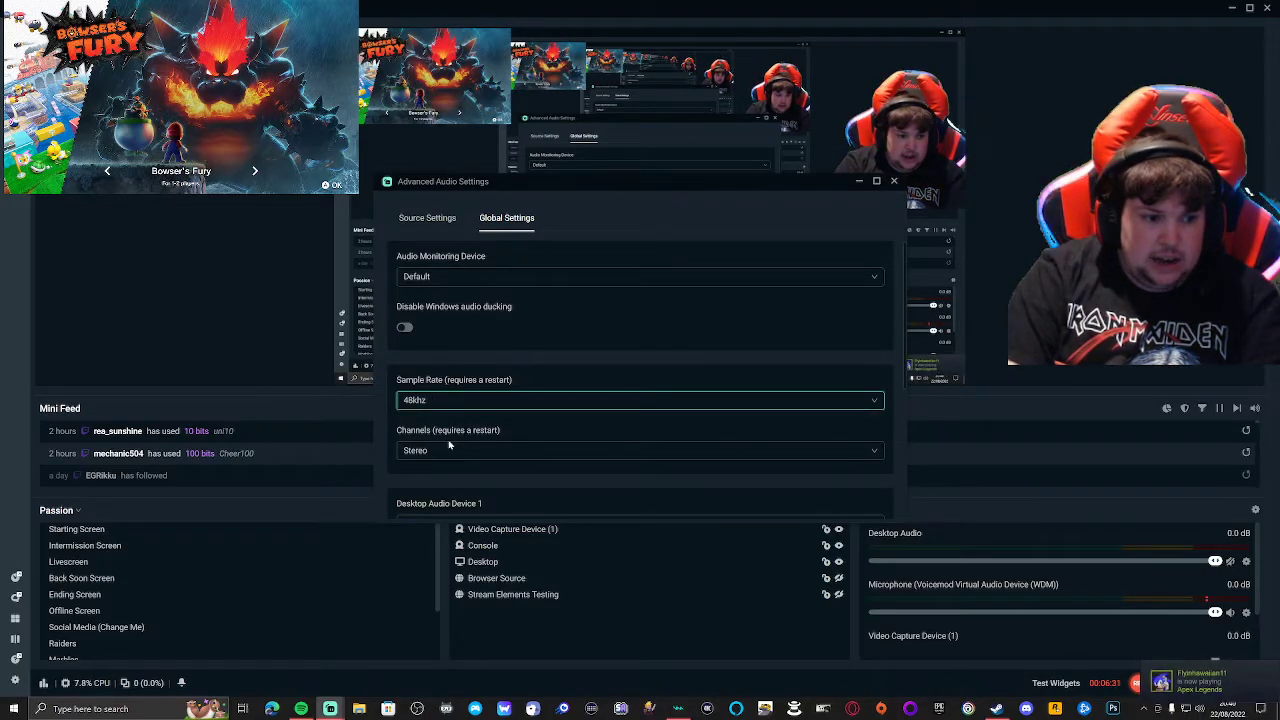
left_click(434, 404)
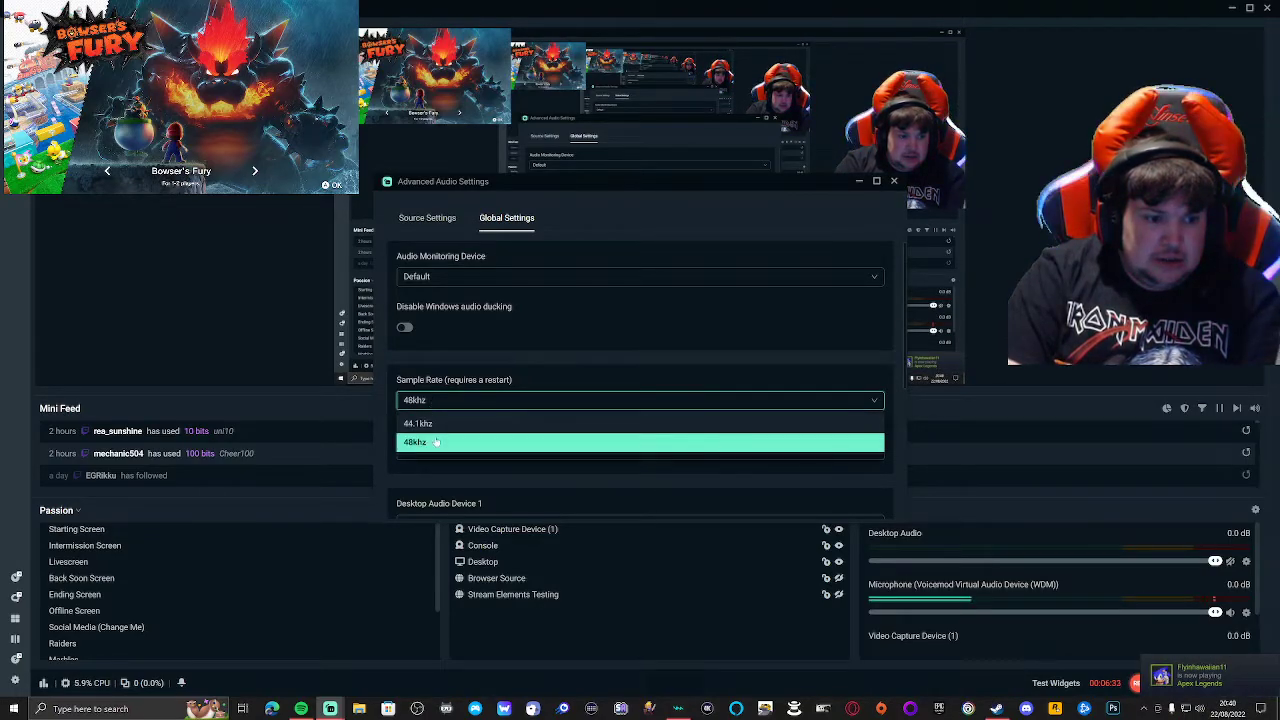
left_click(440, 441)
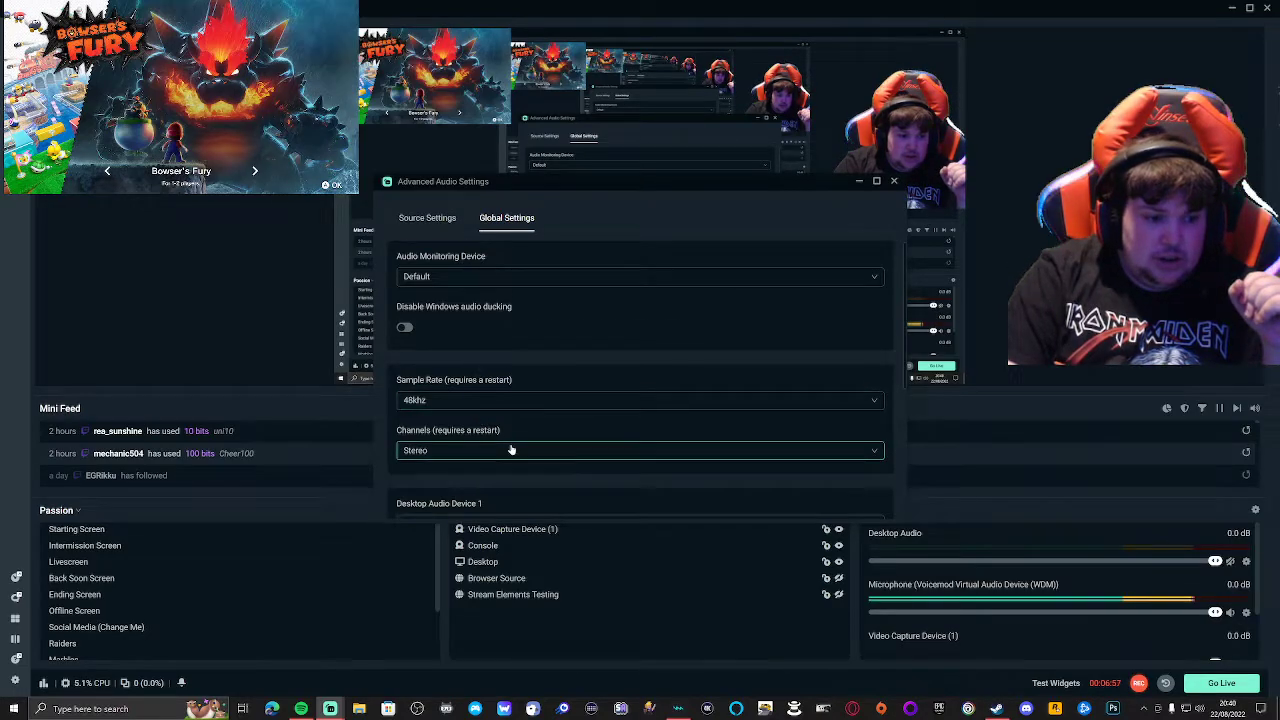
scroll(509, 449, "down", 2)
scroll(511, 449, "down", 2)
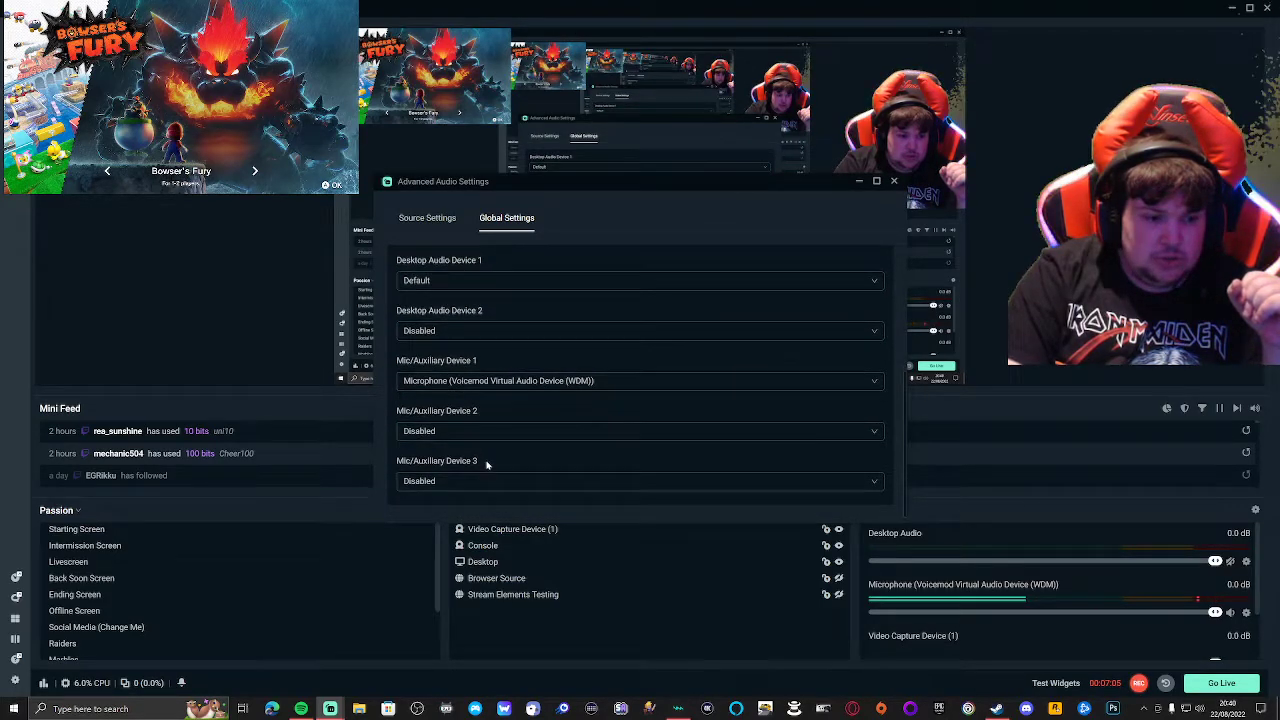
scroll(484, 462, "up", 3)
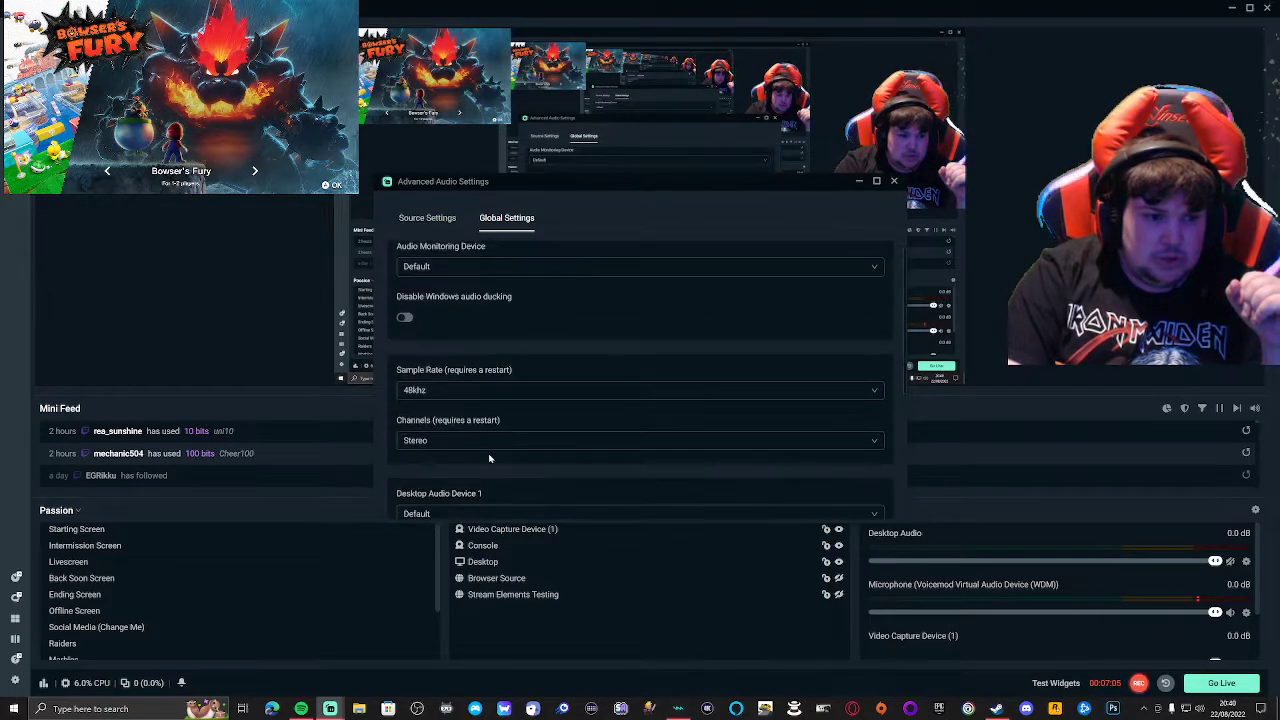
Step: Switch to Source Settings and expand the Console source's audio options
left_click(420, 217)
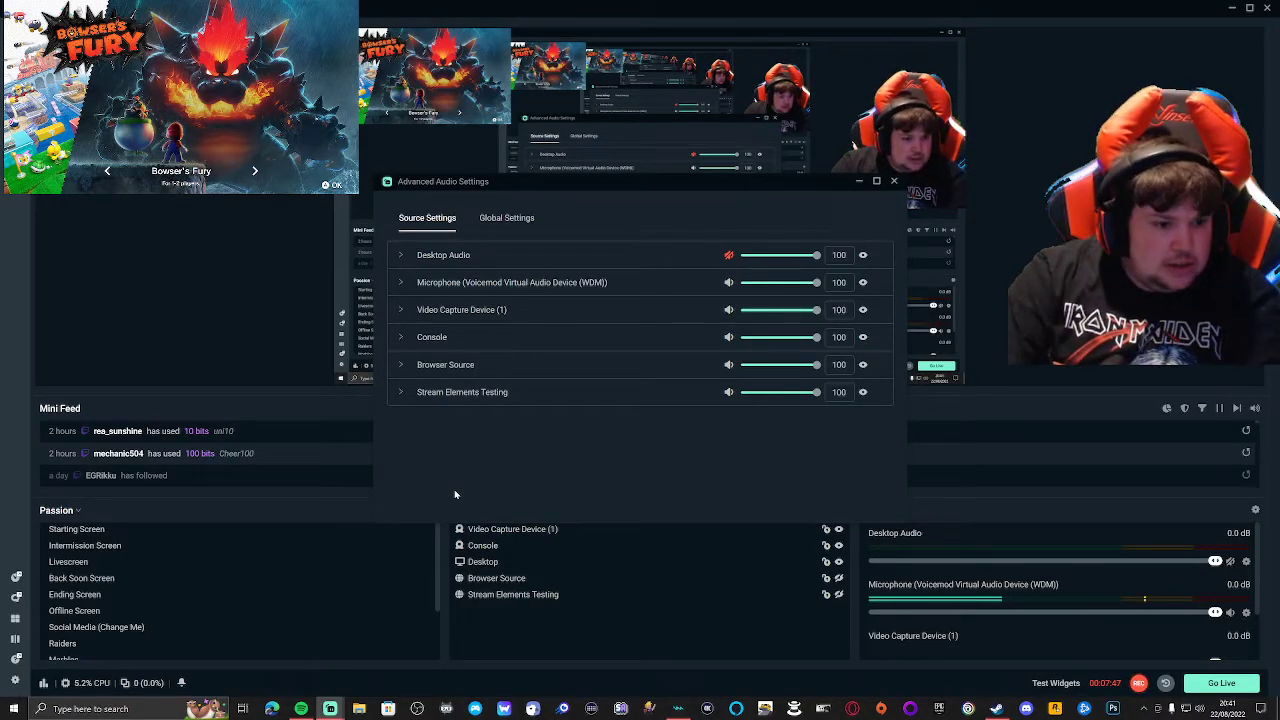
left_click(432, 338)
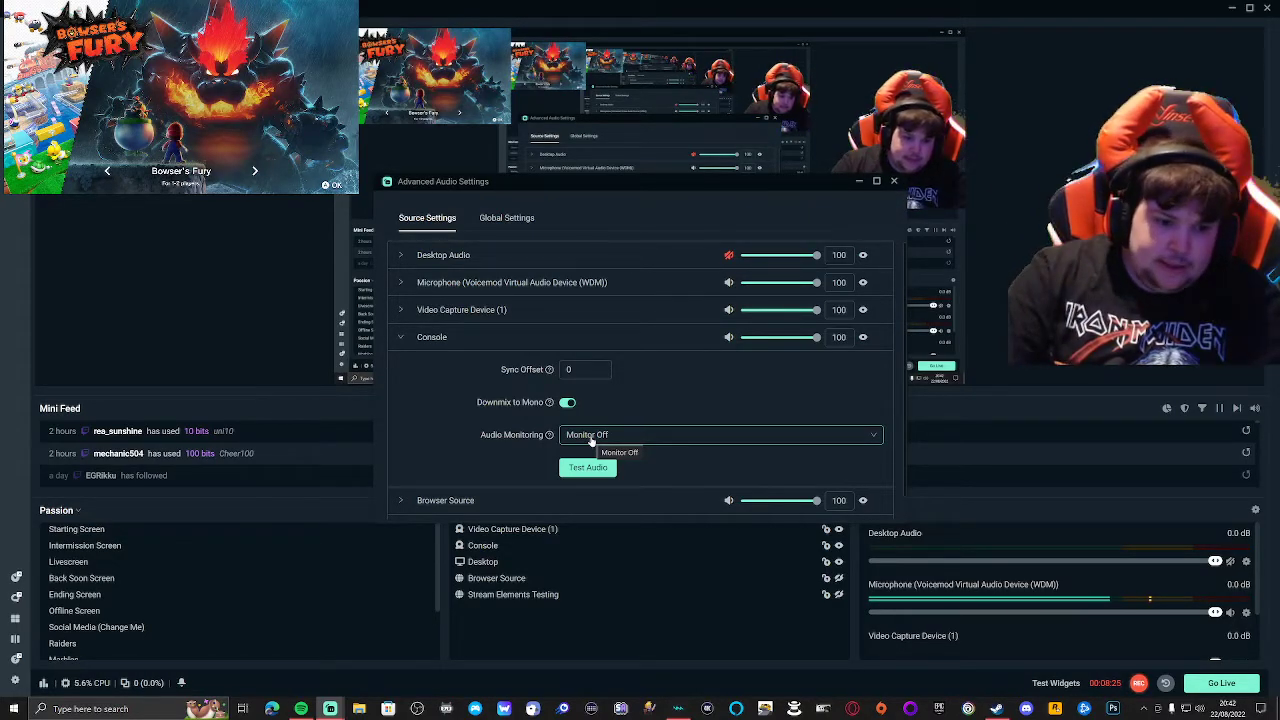
Step: Set the Console source's Audio Monitoring to Monitor and Output
left_click(591, 438)
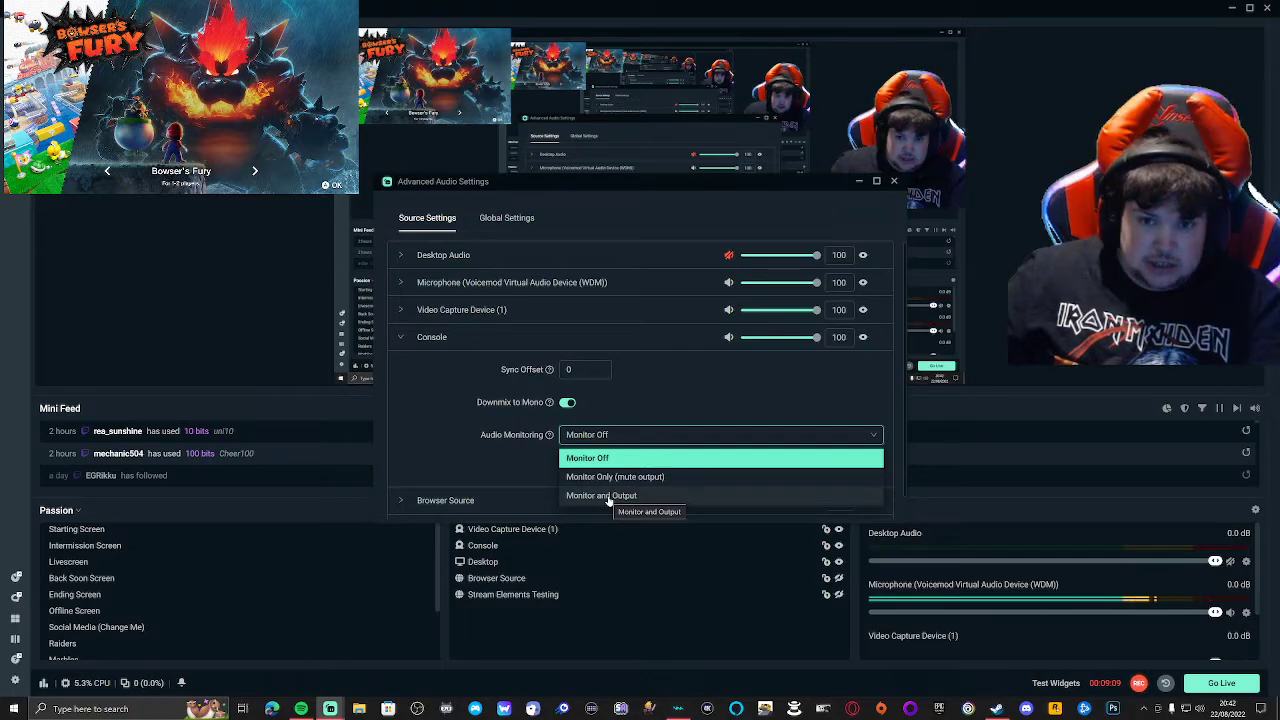
left_click(607, 497)
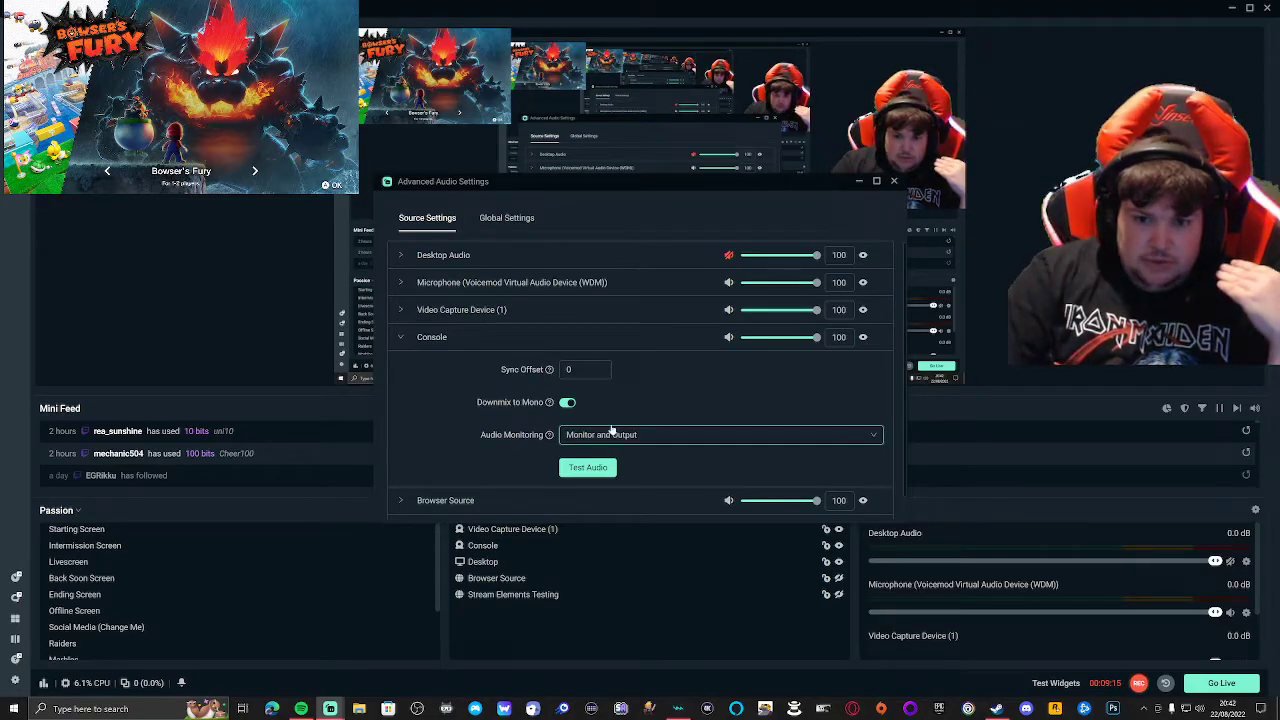
Step: Close the Advanced Audio Settings window
left_click(893, 181)
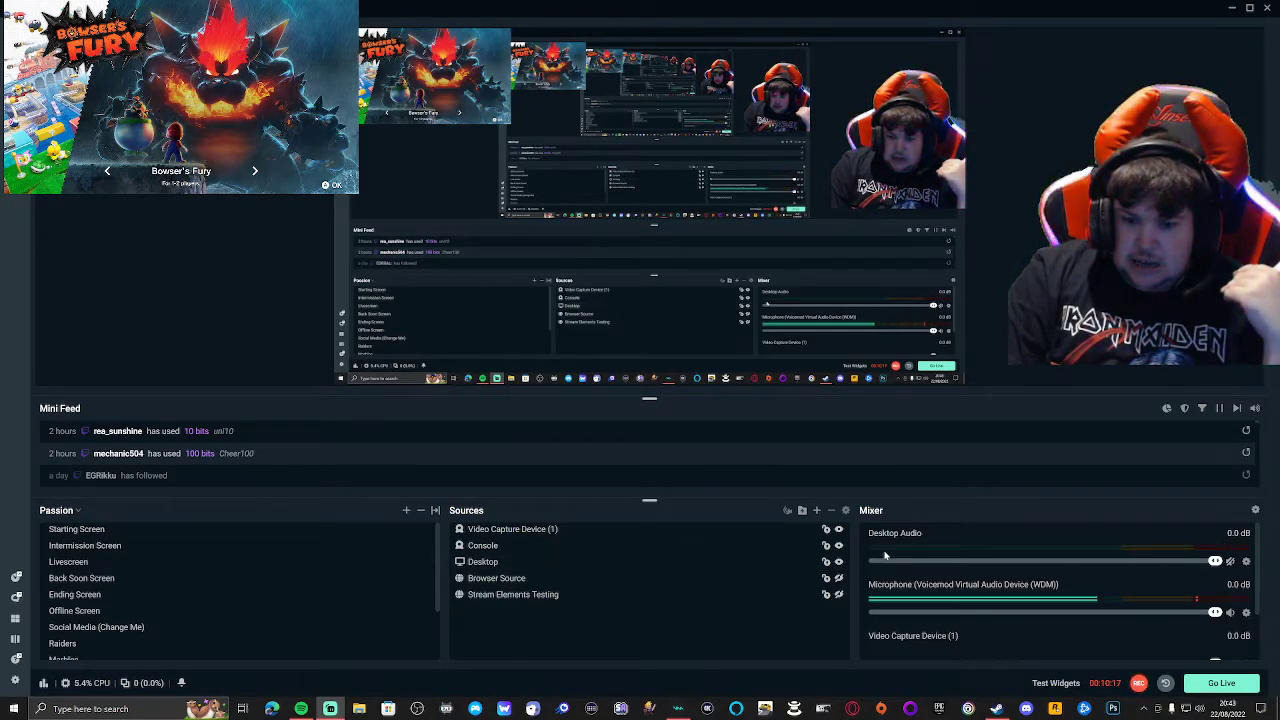
Step: Toggle Desktop Audio back to muted and reopen Advanced Audio Settings from the Mixer cog
left_click(1229, 562)
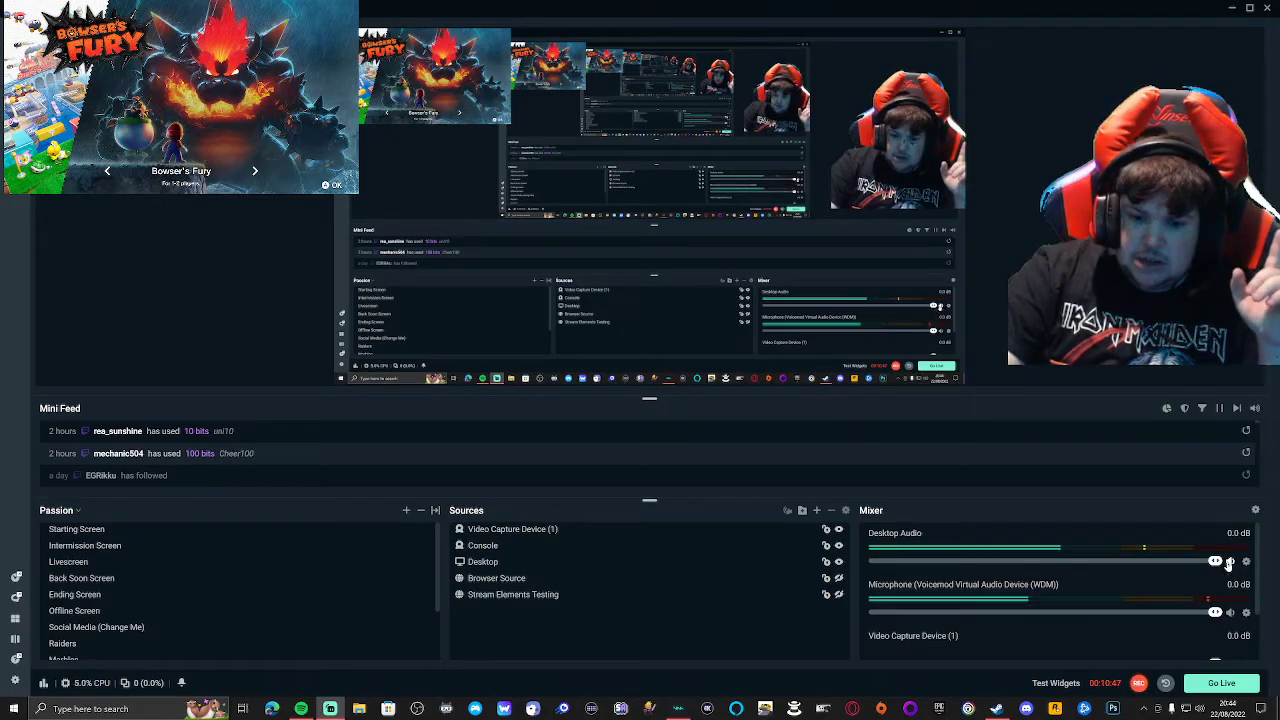
left_click(1229, 563)
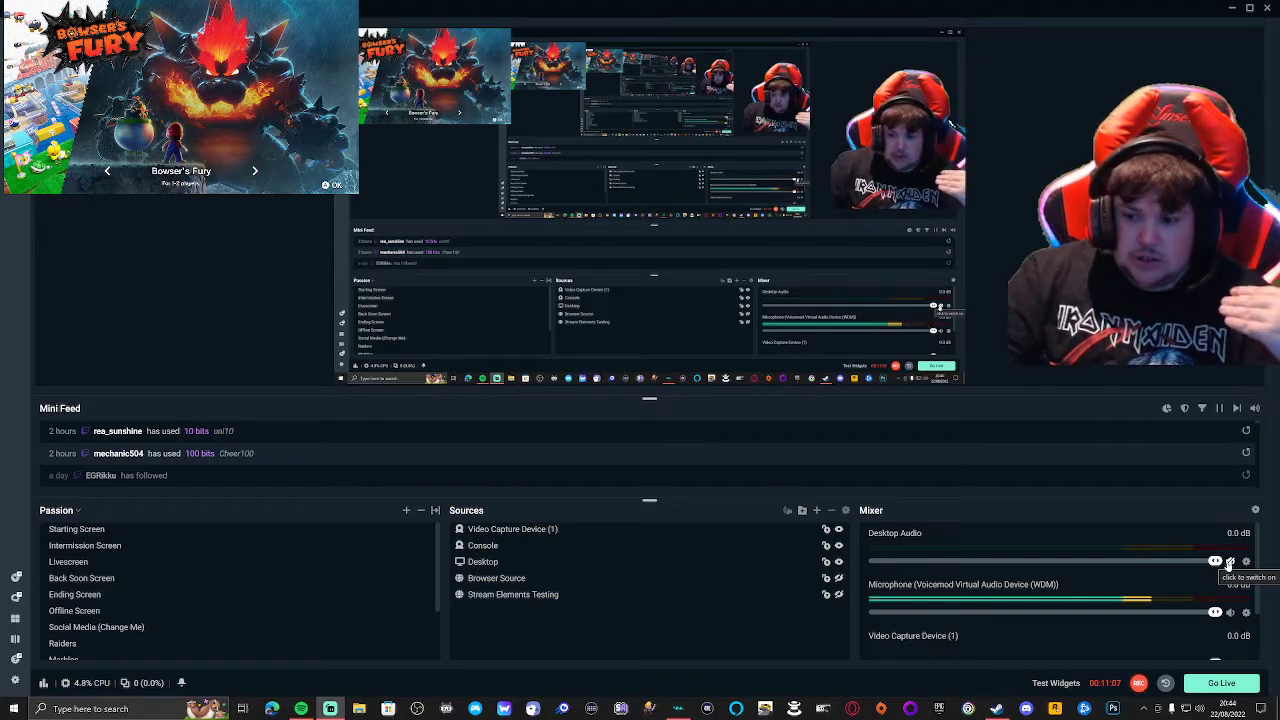
left_click(1255, 510)
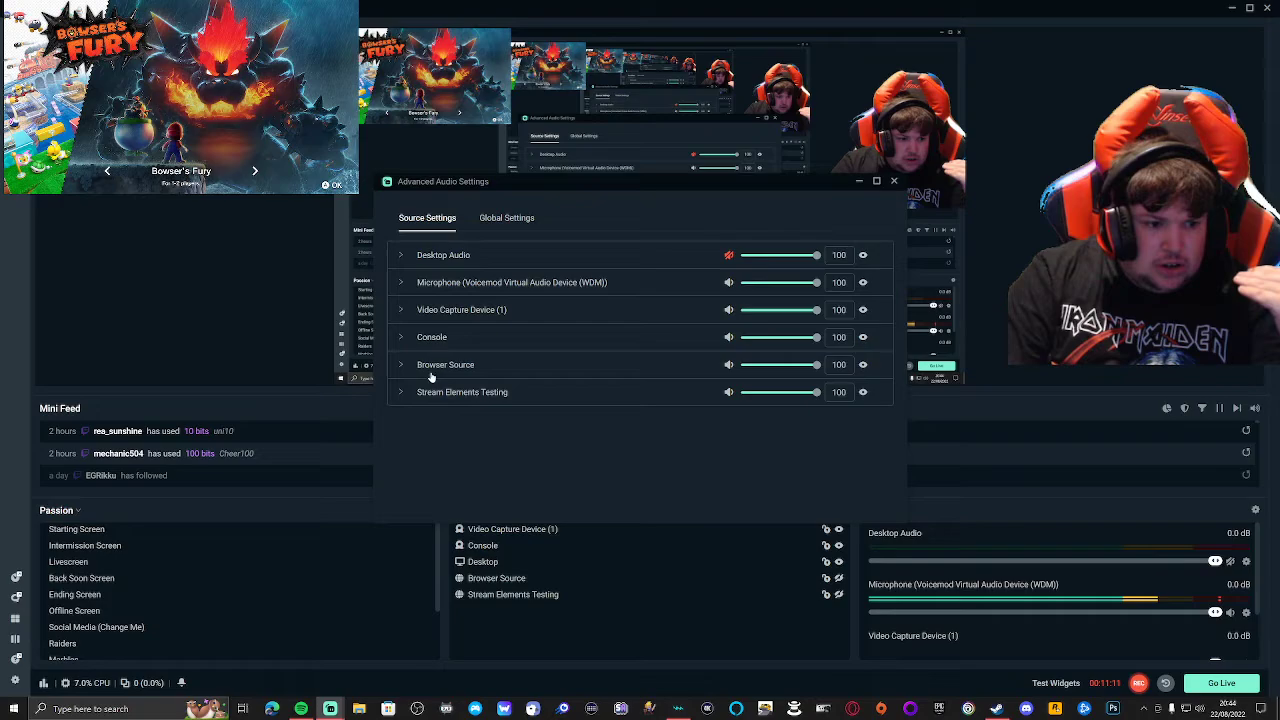
Step: Expand the Console source to confirm its Audio Monitoring is Monitor and Output
left_click(446, 339)
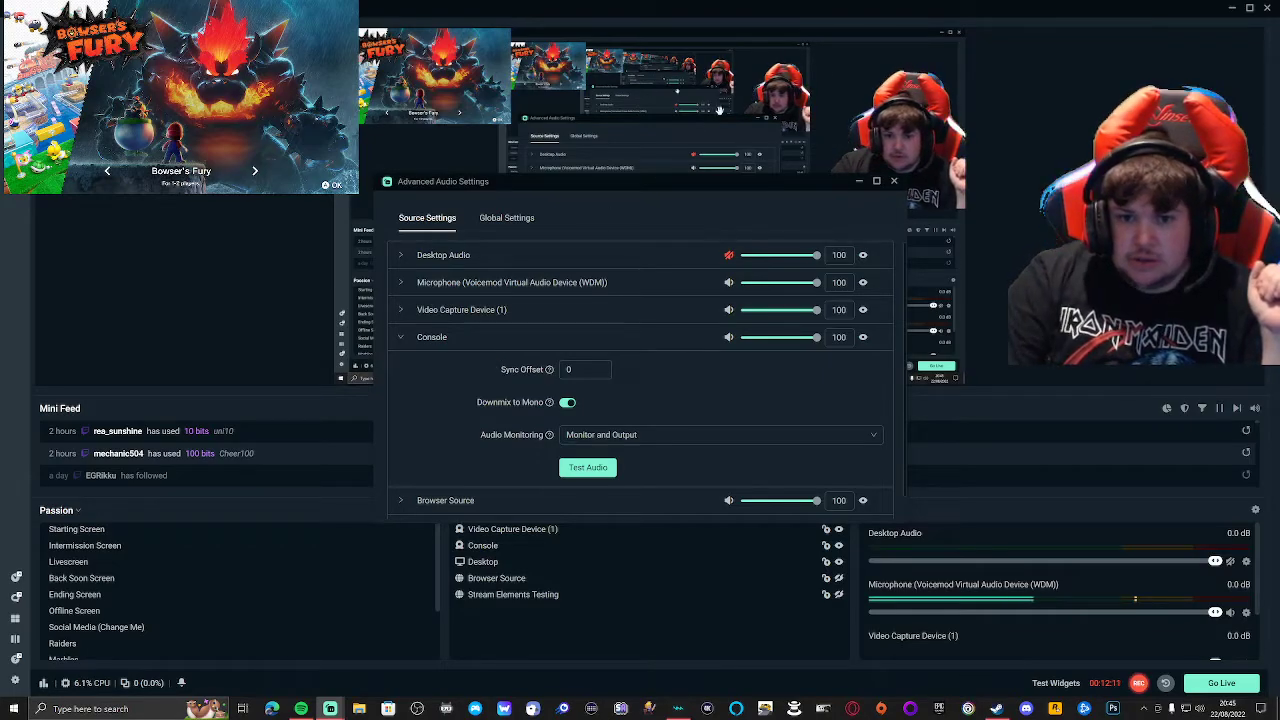
Step: Close the Advanced Audio Settings window again
left_click(895, 182)
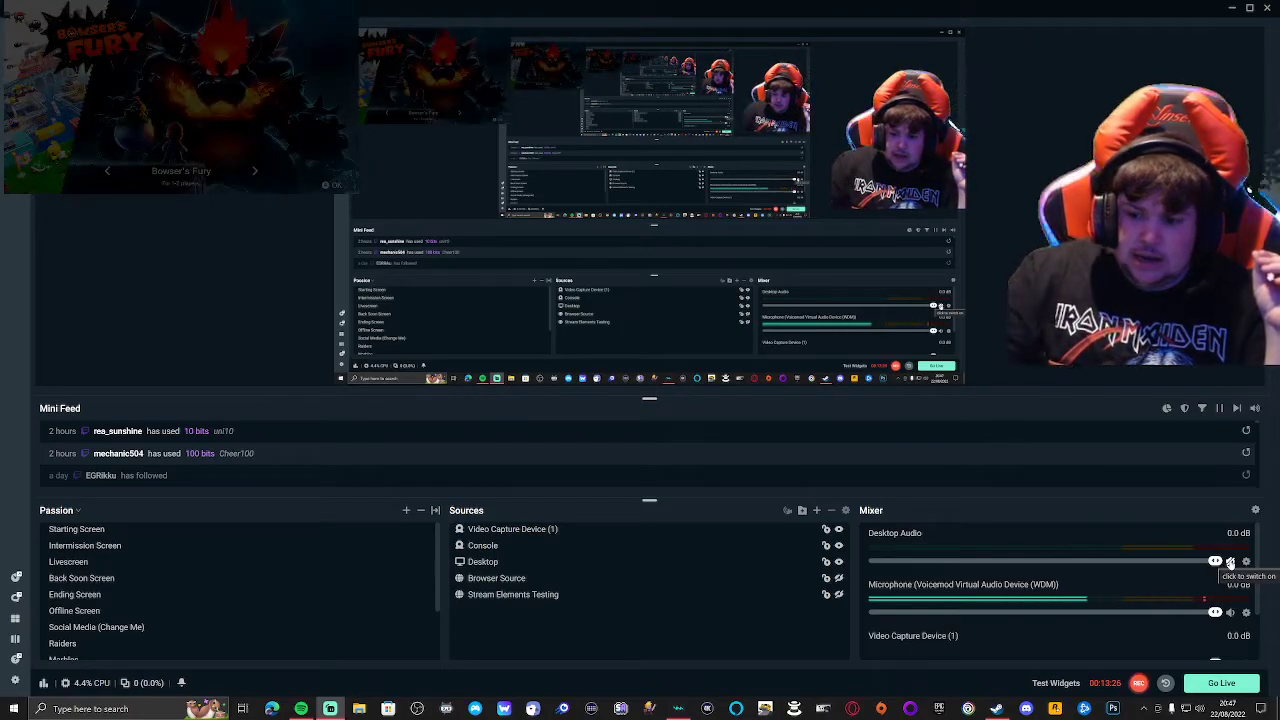
Step: Reopen Advanced Audio Settings and expand Console to confirm Monitor and Output
left_click(1255, 510)
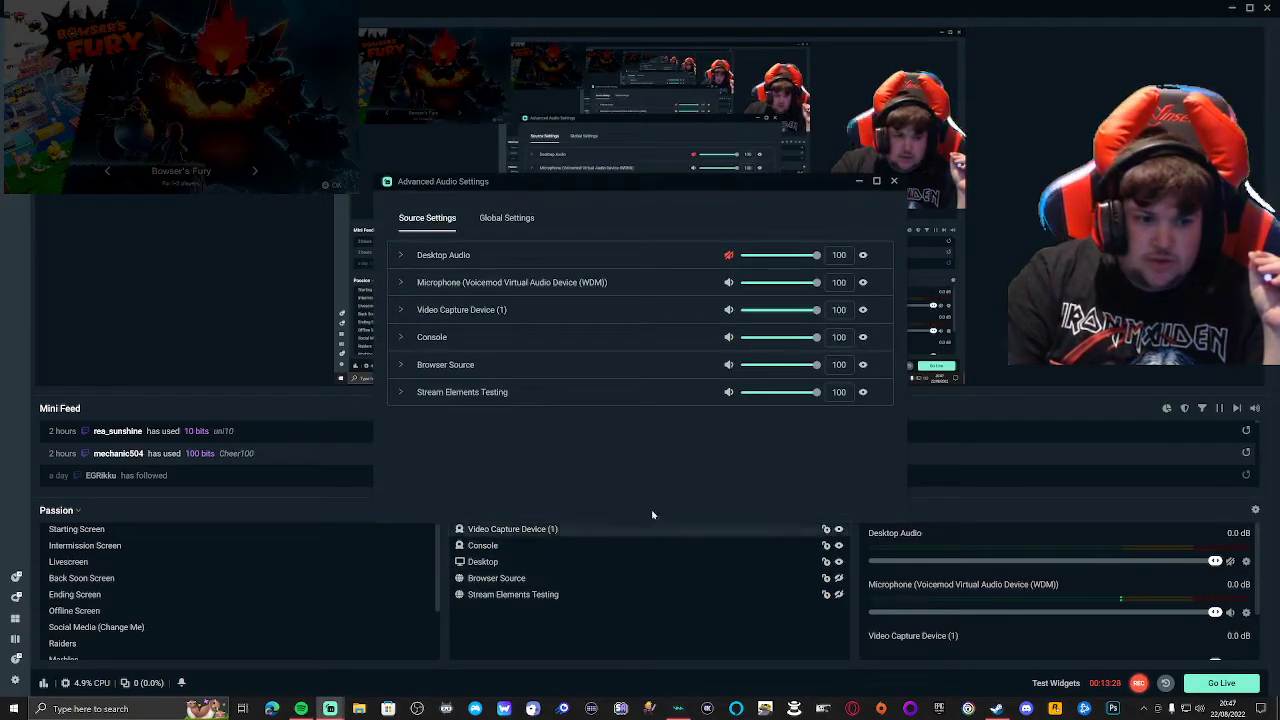
left_click(470, 337)
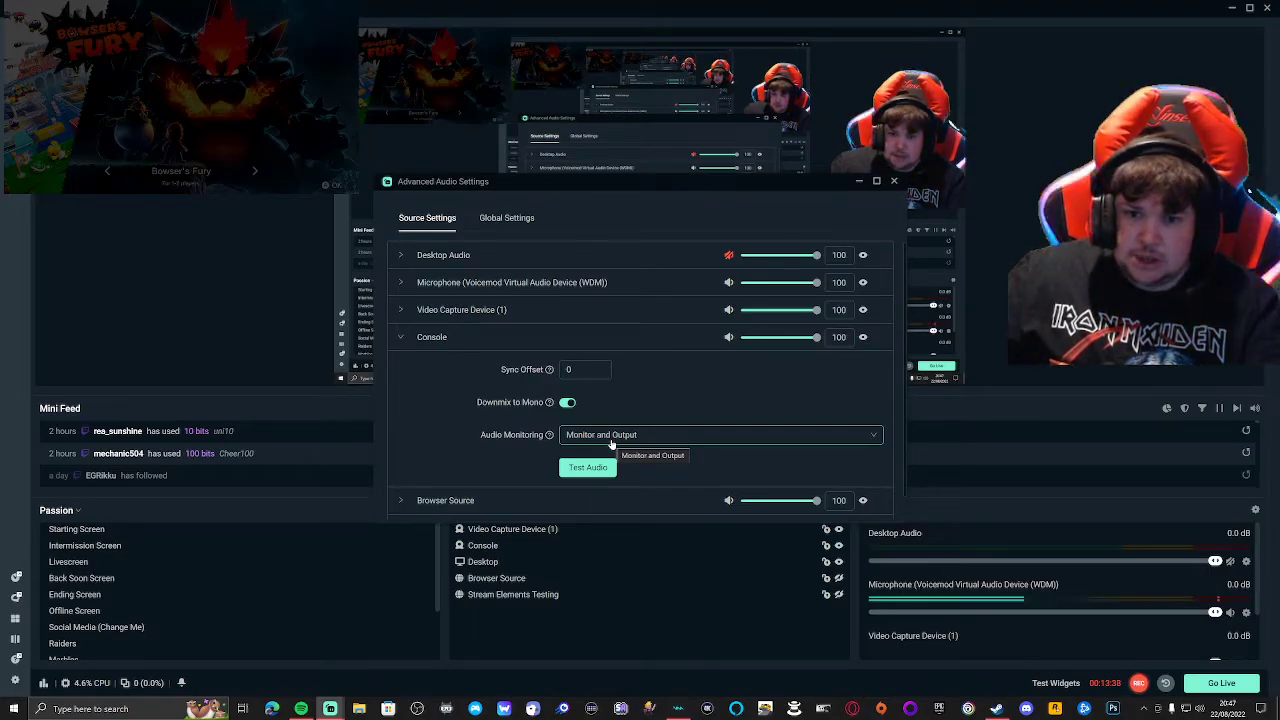
Step: Close the Advanced Audio Settings window to return to the Passion scene editor
left_click(893, 181)
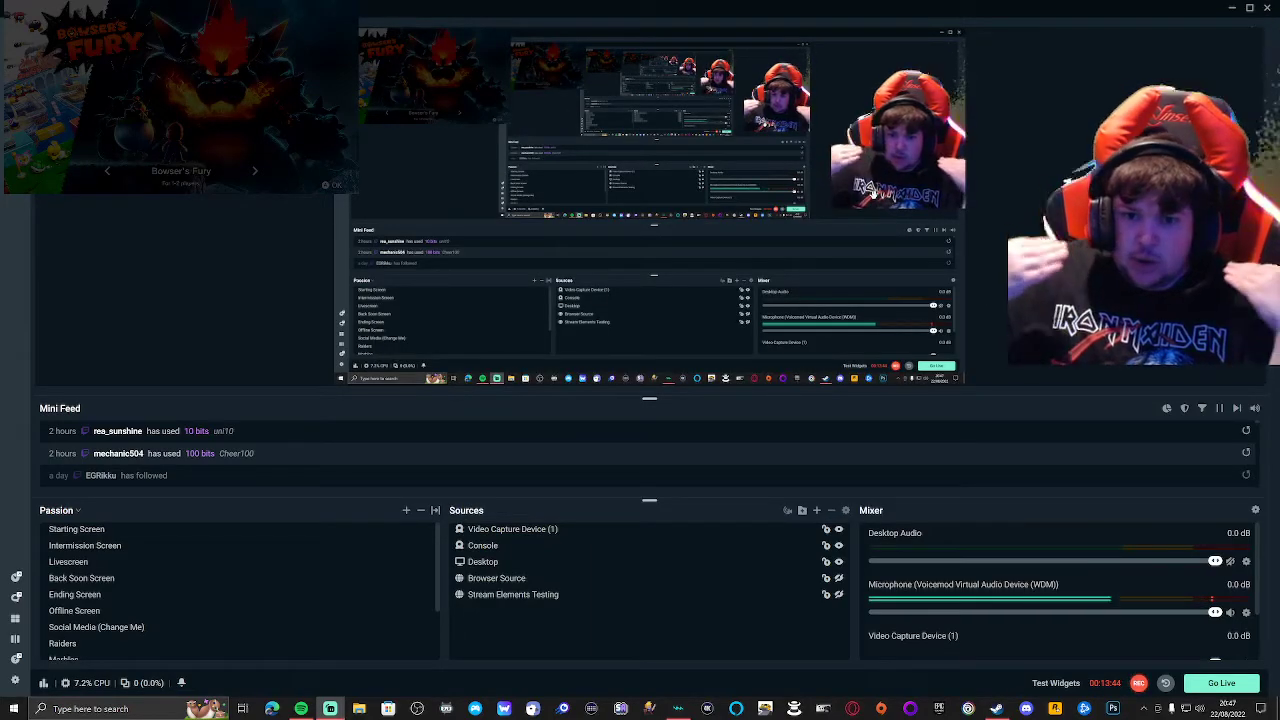